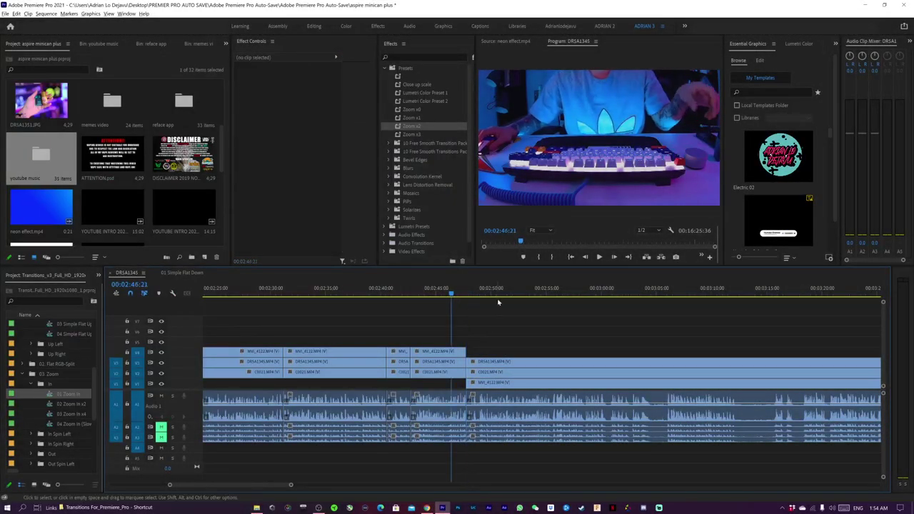
# - Turn the system volume down and move the DRSA1345 playhead forward to 00:02:52:35
pyautogui.press('XF86AudioRaiseVolume')
pyautogui.press('XF86AudioLowerVolume')
pyautogui.press('XF86AudioLowerVolume')
pyautogui.press('XF86AudioLowerVolume')
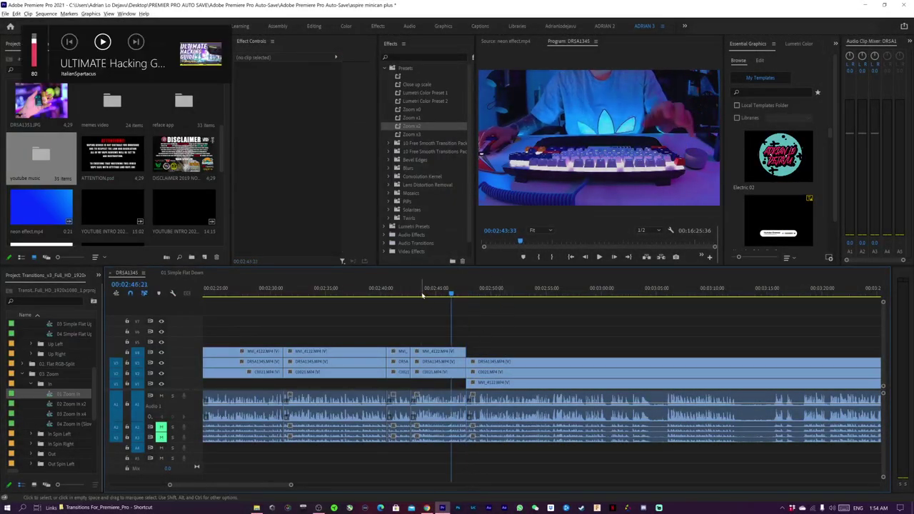
pyautogui.click(452, 307)
pyautogui.press('XF86AudioLowerVolume')
pyautogui.press('XF86AudioLowerVolume')
pyautogui.press('XF86AudioLowerVolume')
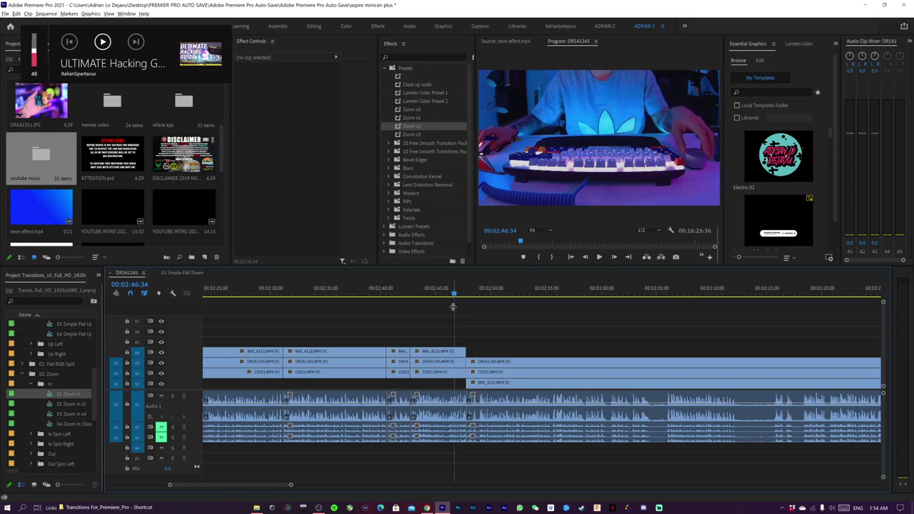
pyautogui.press('XF86AudioLowerVolume')
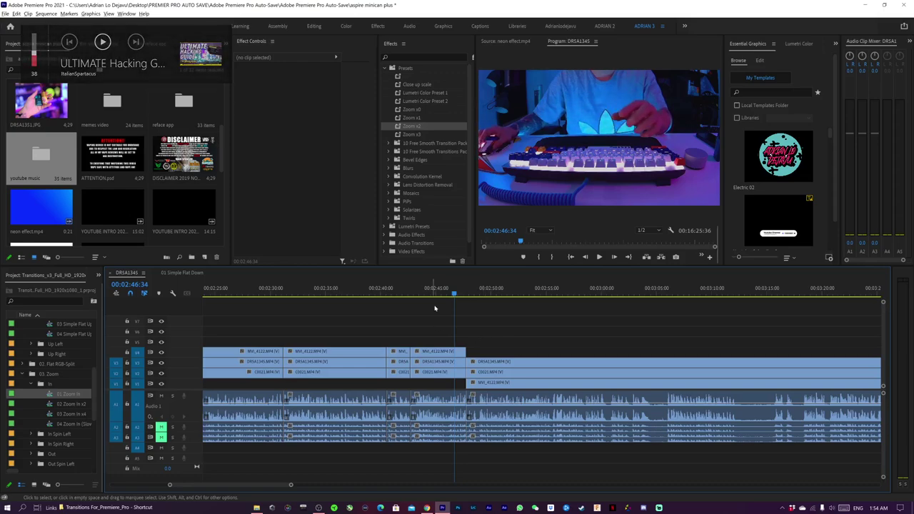
pyautogui.moveTo(492, 294); pyautogui.dragTo(518, 306)
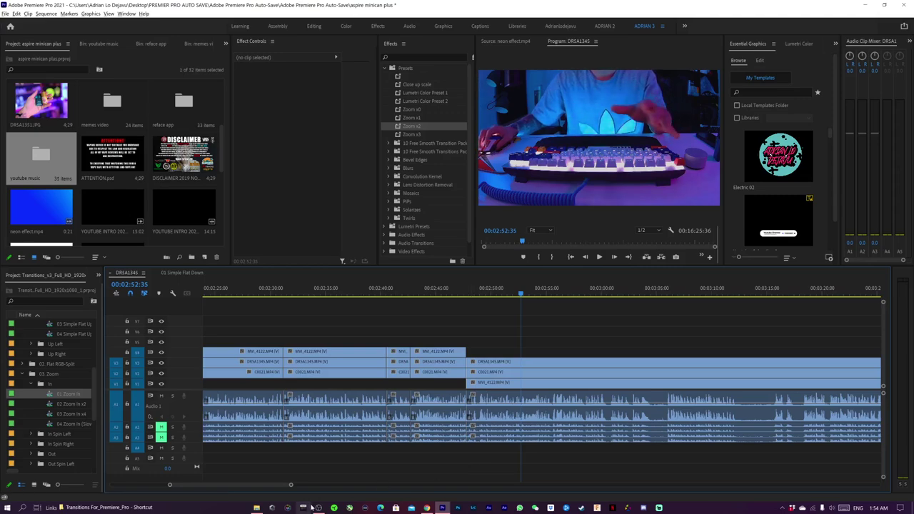
pyautogui.moveTo(332, 508)
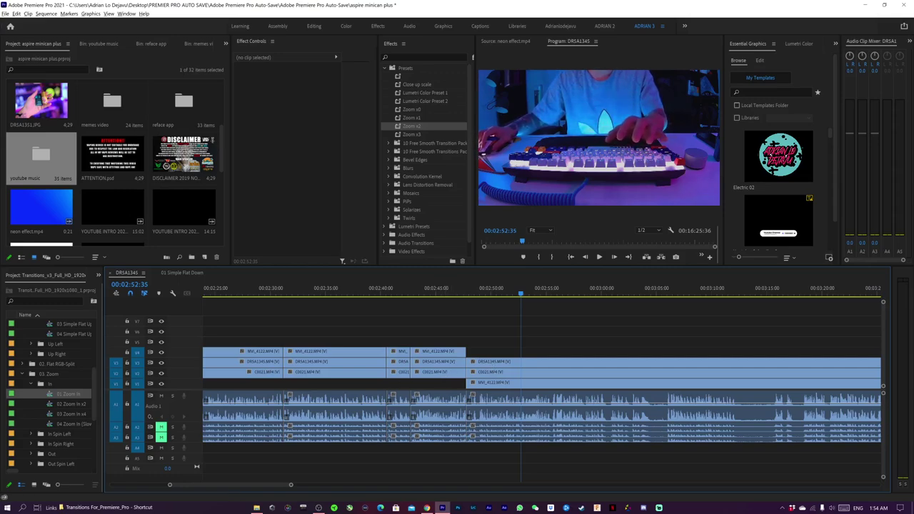
# - Lower the system volume to 20
pyautogui.scroll(-3, 475, 338)
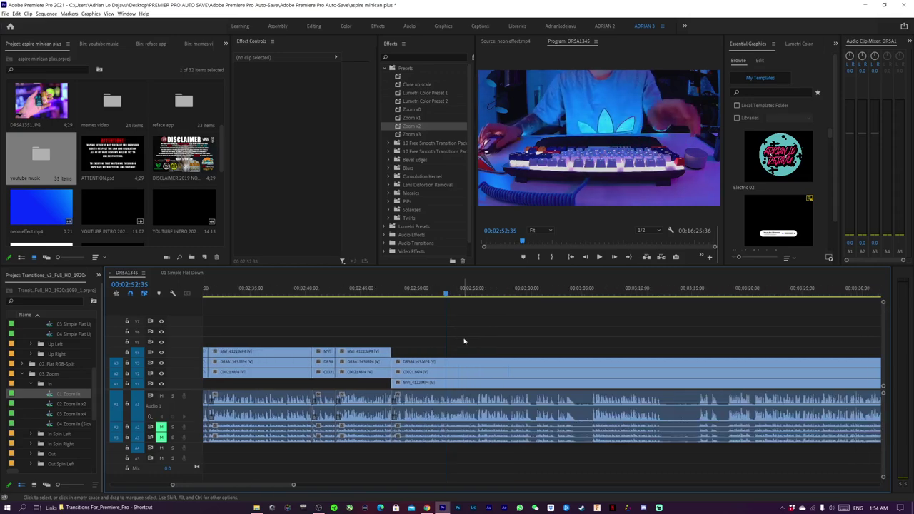
pyautogui.press('XF86AudioLowerVolume')
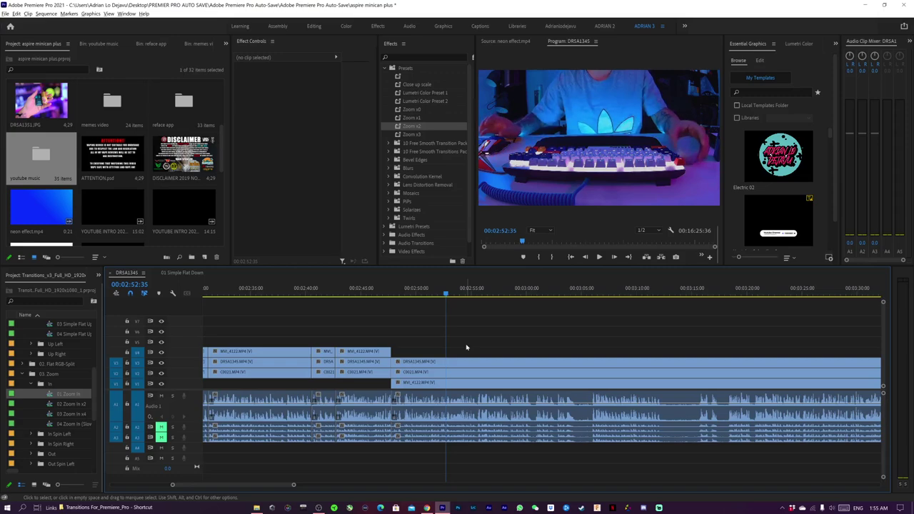
pyautogui.press('XF86AudioLowerVolume')
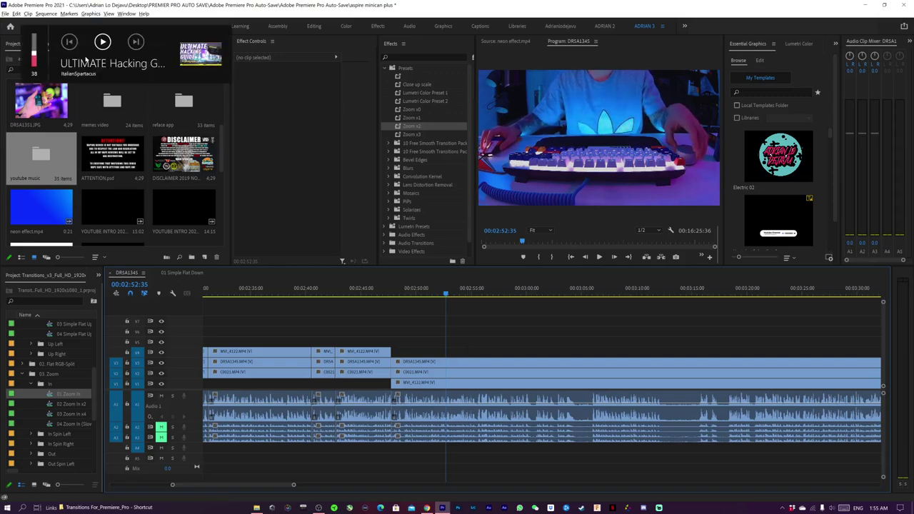
pyautogui.press('XF86AudioLowerVolume')
pyautogui.press('XF86AudioLowerVolume')
pyautogui.press('XF86AudioLowerVolume')
pyautogui.press('XF86AudioLowerVolume')
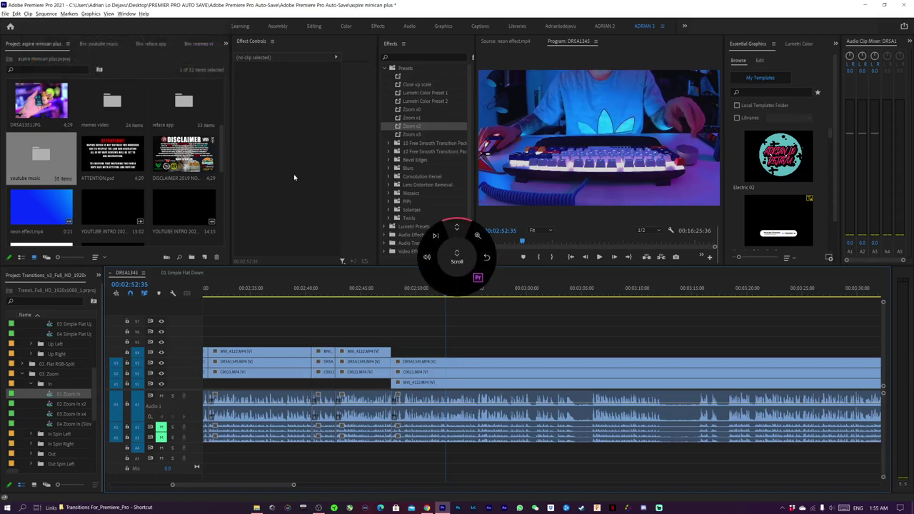
# - Scroll back and forth along the timeline to review the cut clips
pyautogui.scroll(3, 418, 337)
pyautogui.scroll(-1, 418, 337)
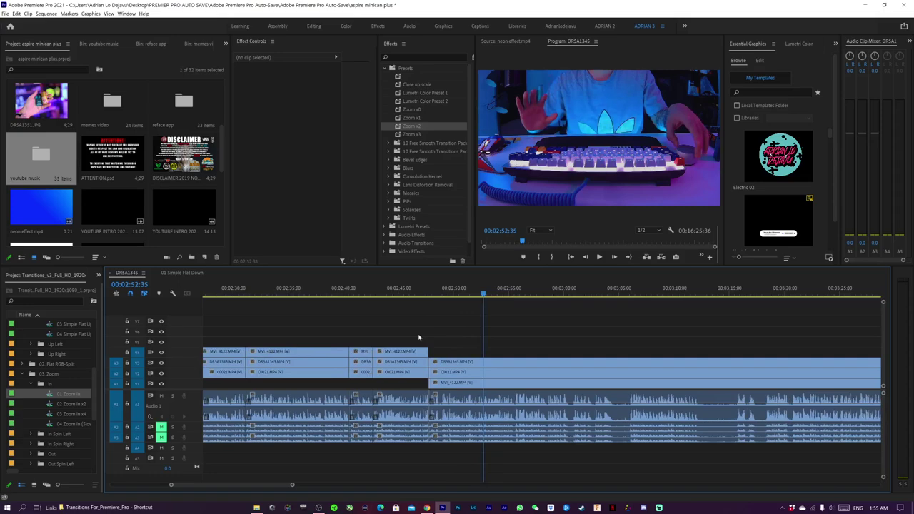
pyautogui.scroll(-2, 419, 337)
pyautogui.scroll(5, 418, 337)
pyautogui.scroll(-1, 418, 337)
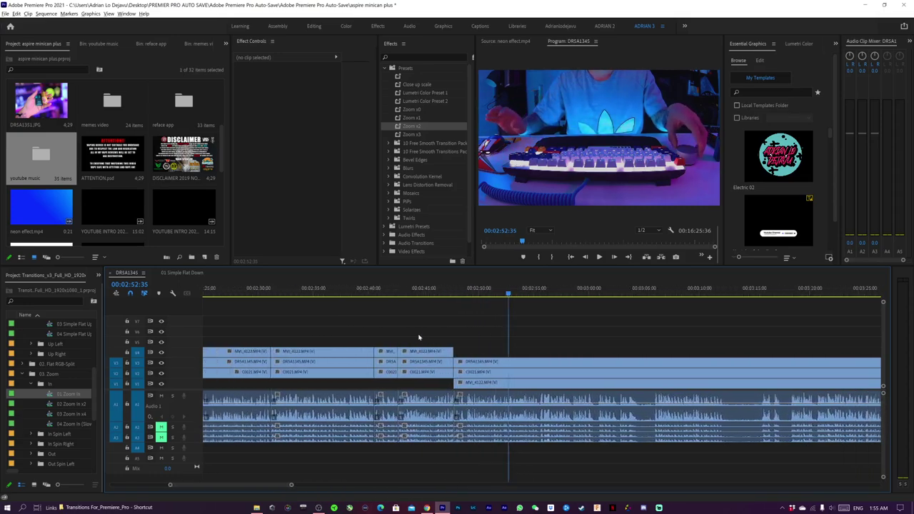
pyautogui.scroll(-2, 418, 337)
pyautogui.scroll(1, 419, 337)
pyautogui.scroll(5, 418, 337)
pyautogui.scroll(-6, 418, 337)
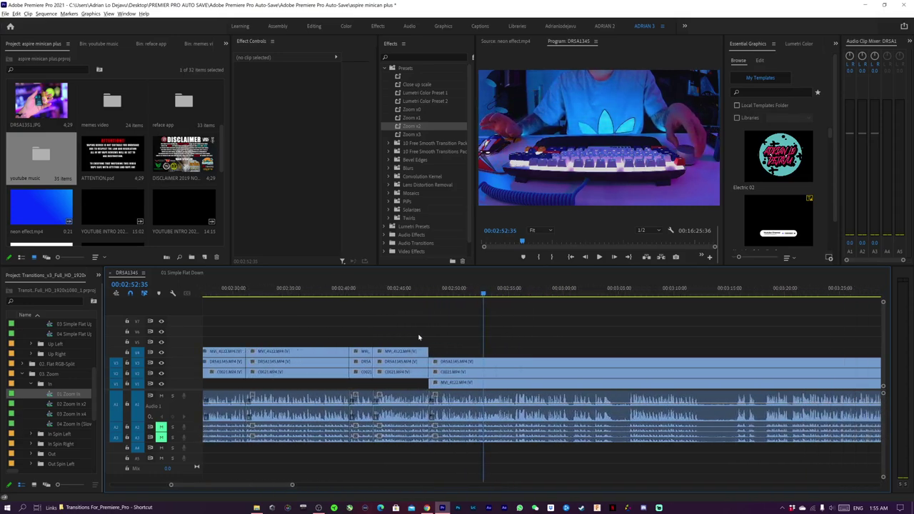
pyautogui.scroll(3, 419, 337)
pyautogui.scroll(-4, 418, 337)
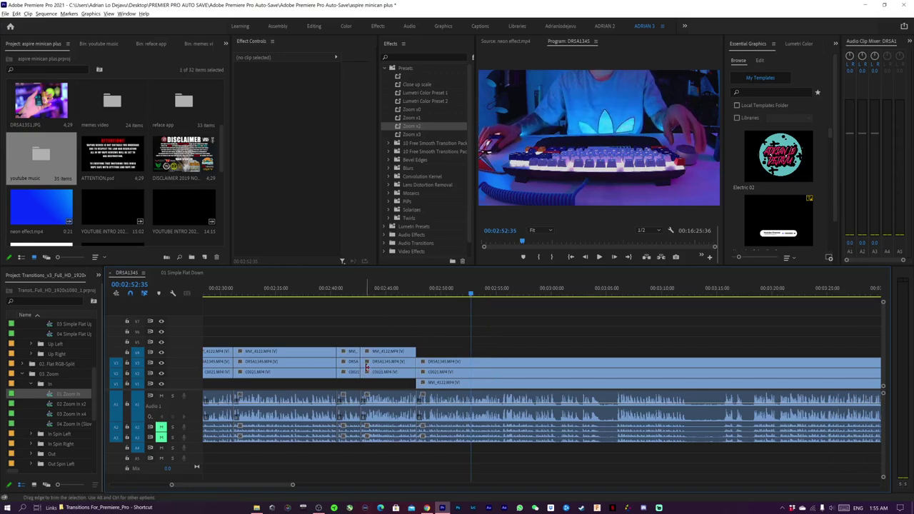
pyautogui.scroll(5, 365, 367)
pyautogui.scroll(1, 365, 367)
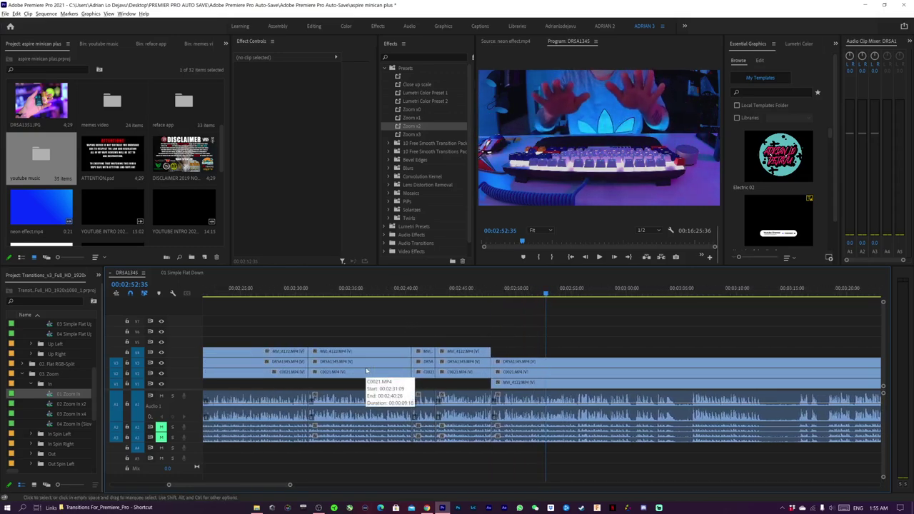
pyautogui.scroll(3, 366, 370)
pyautogui.scroll(5, 366, 370)
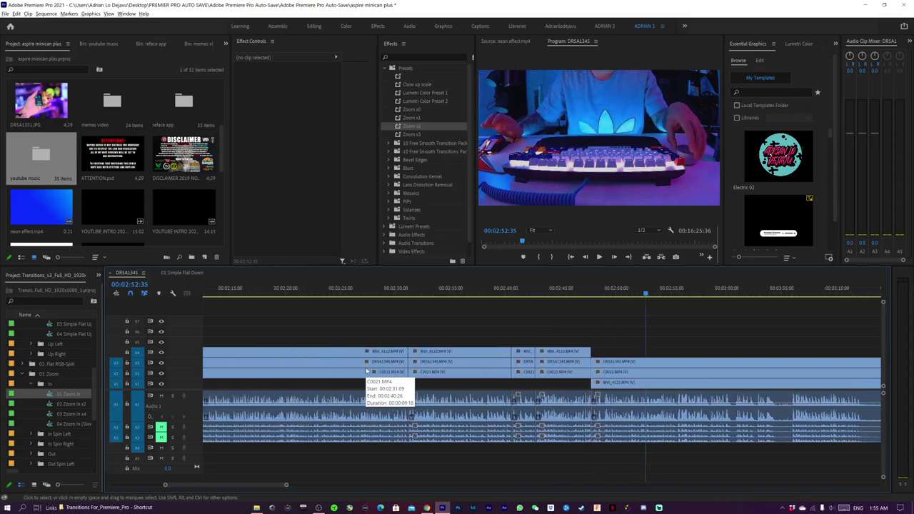
pyautogui.scroll(-6, 366, 370)
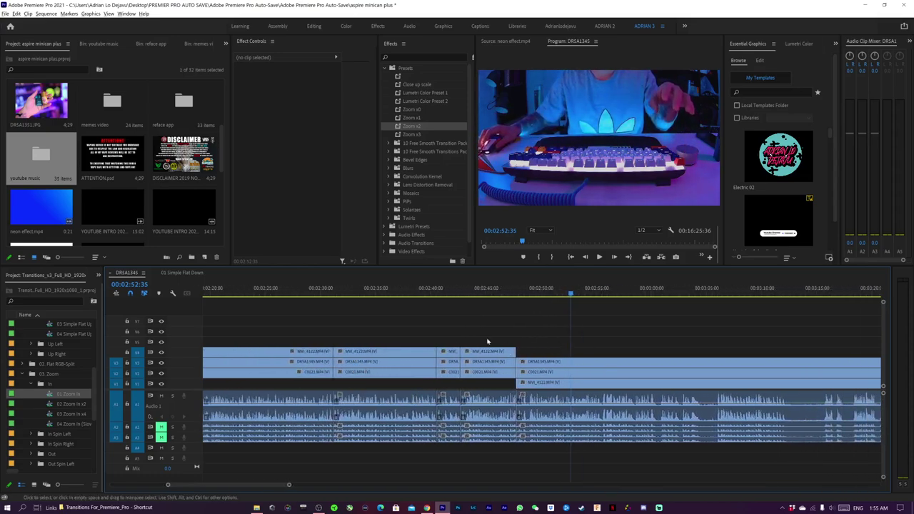
pyautogui.scroll(1, 493, 343)
pyautogui.scroll(-3, 498, 344)
pyautogui.scroll(1, 504, 345)
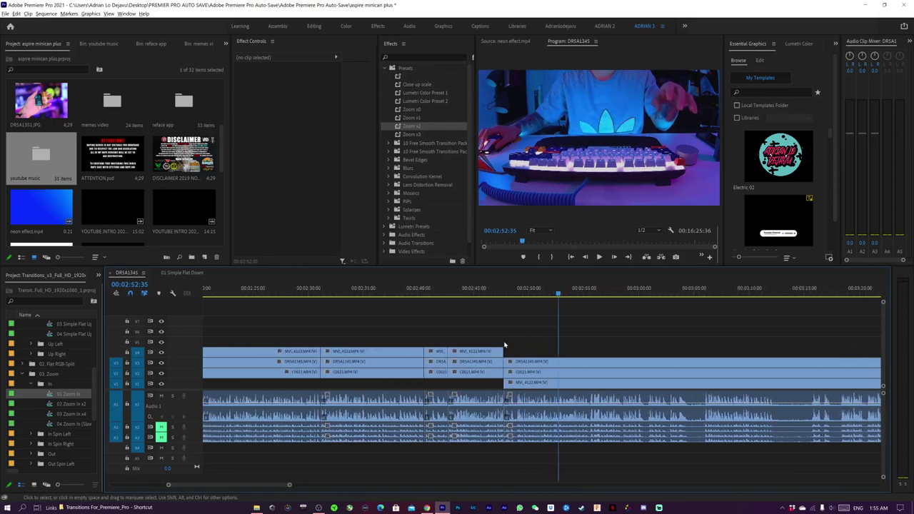
pyautogui.scroll(-1, 504, 345)
pyautogui.scroll(1, 521, 346)
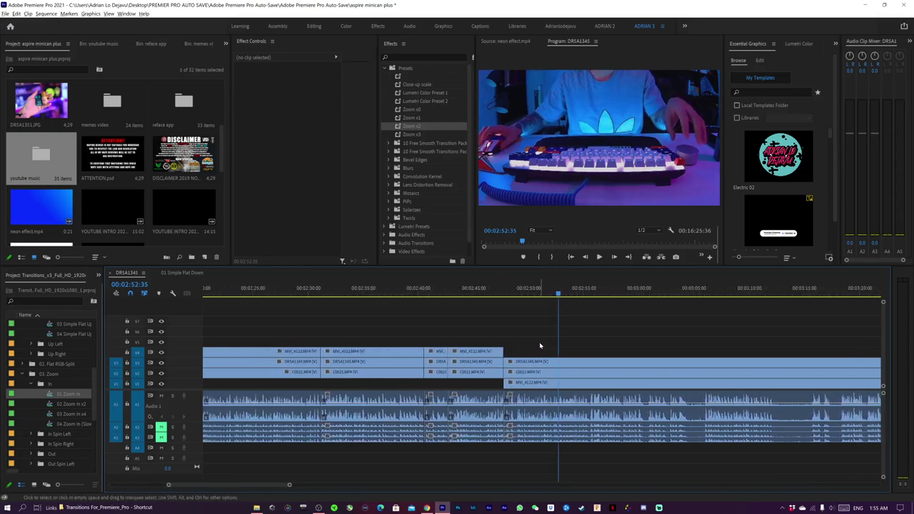
pyautogui.scroll(8, 540, 345)
pyautogui.scroll(6, 539, 345)
pyautogui.scroll(-10, 540, 345)
pyautogui.scroll(-4, 540, 345)
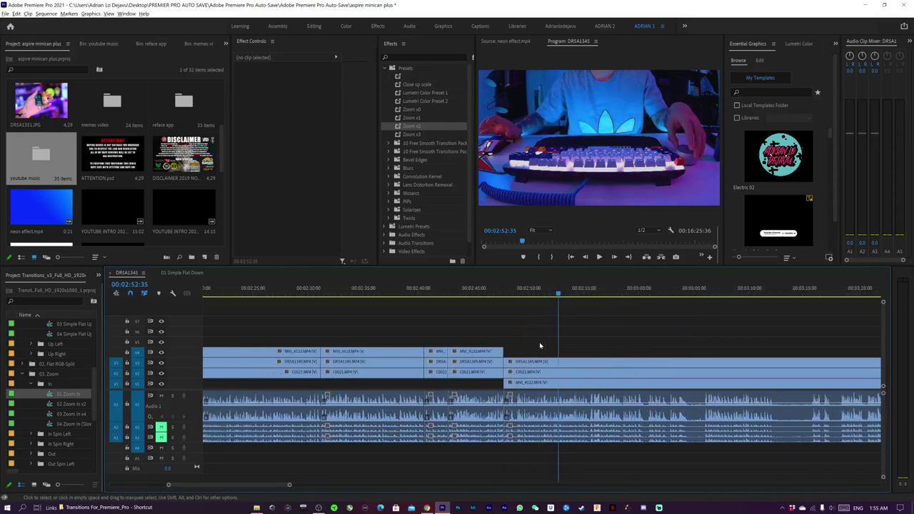
pyautogui.scroll(-1, 539, 345)
pyautogui.scroll(5, 539, 345)
pyautogui.scroll(1, 539, 345)
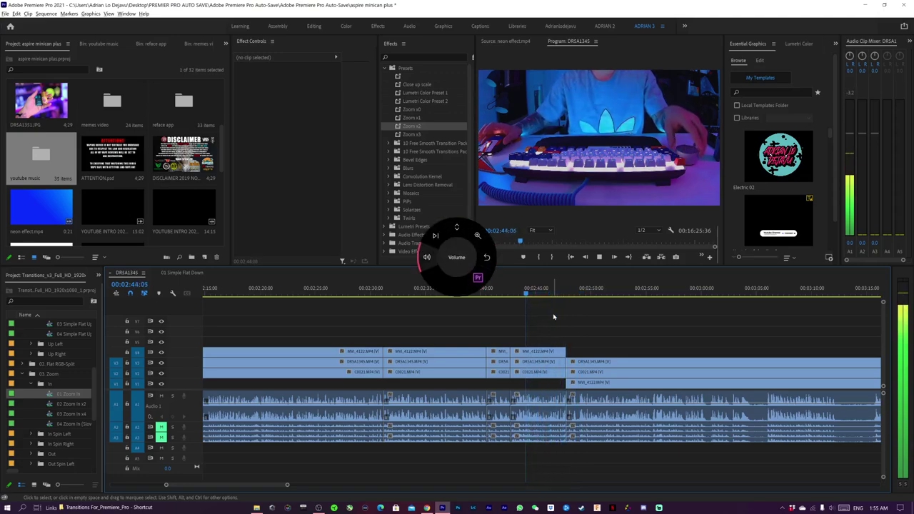
pyautogui.press('k')
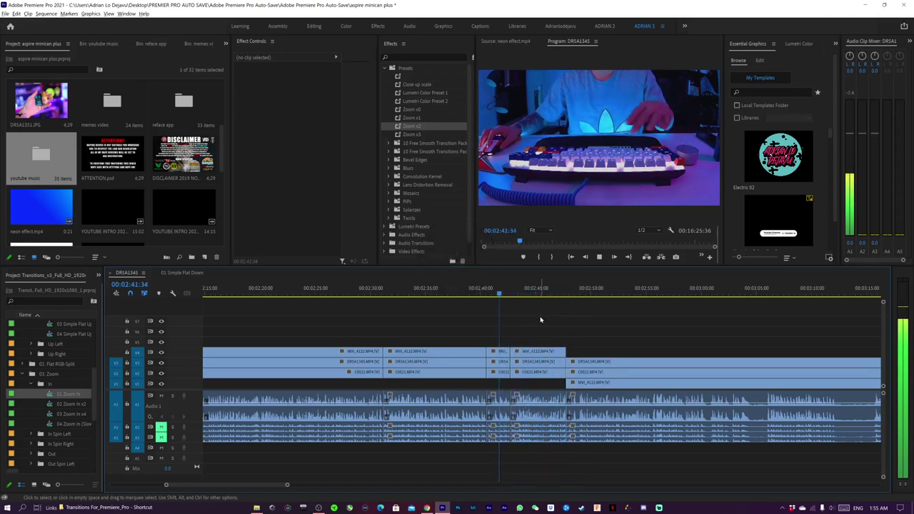
pyautogui.press('XF86AudioLowerVolume')
pyautogui.press('XF86AudioLowerVolume')
pyautogui.press('XF86AudioLowerVolume')
pyautogui.press('XF86AudioLowerVolume')
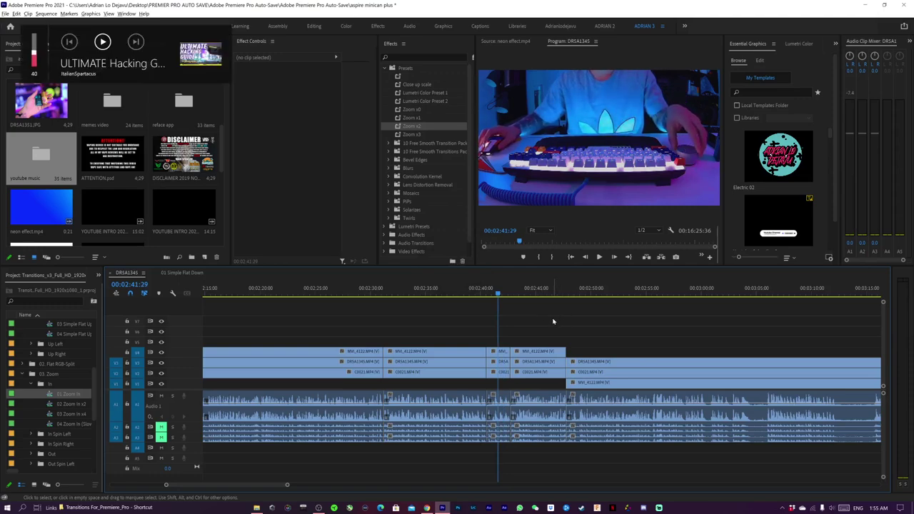
pyautogui.click(539, 288)
pyautogui.click(563, 293)
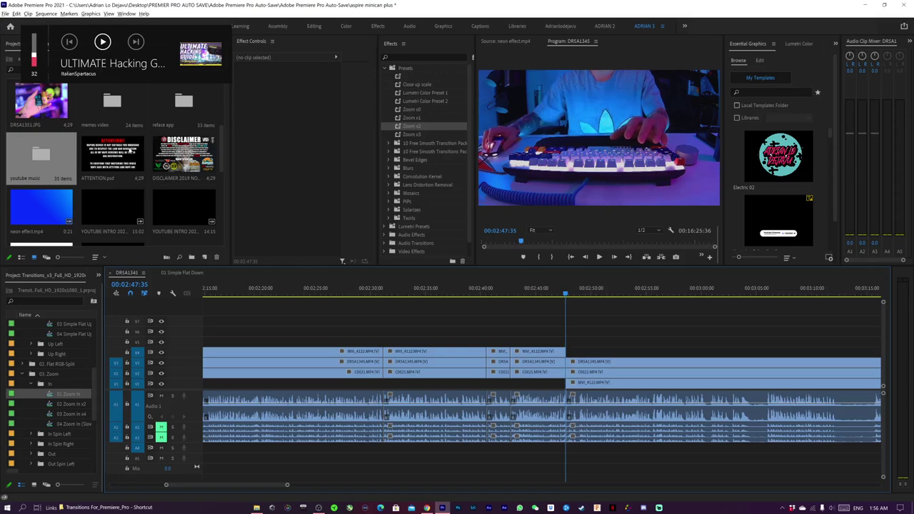
pyautogui.scroll(3, 129, 149)
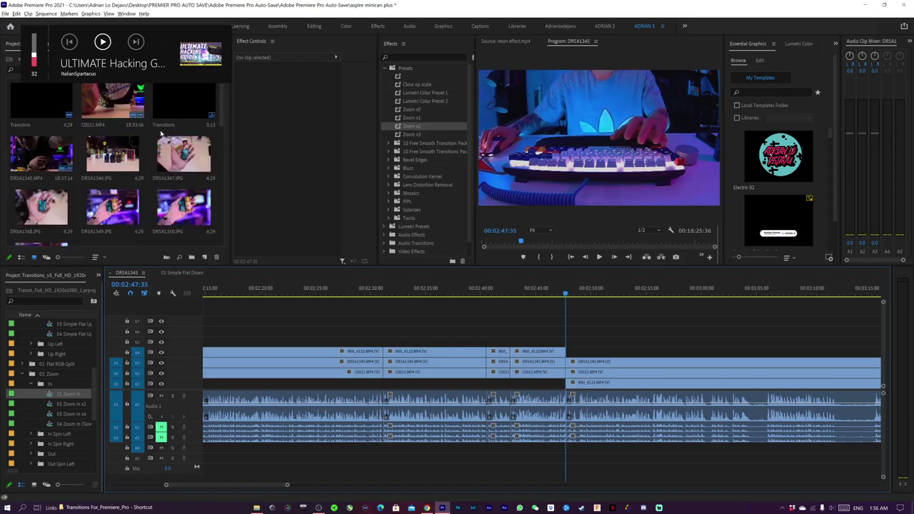
pyautogui.scroll(-2, 148, 179)
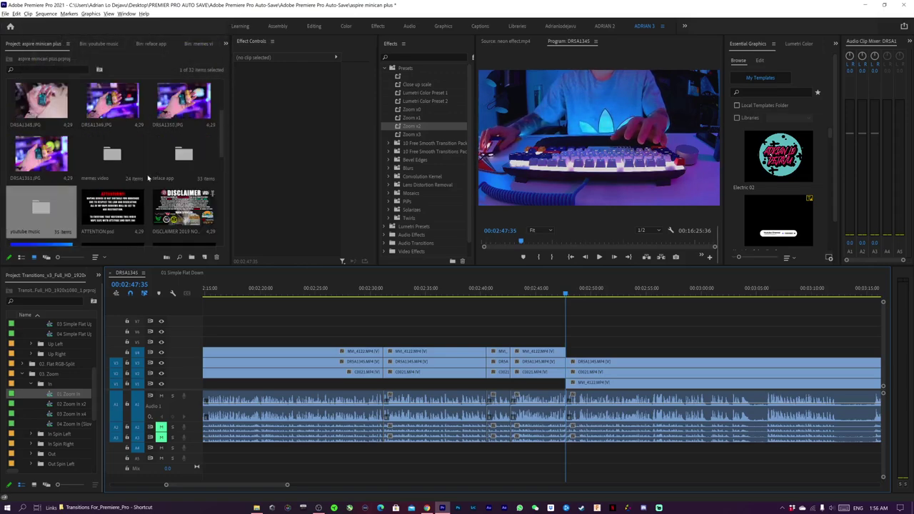
pyautogui.scroll(-1, 64, 202)
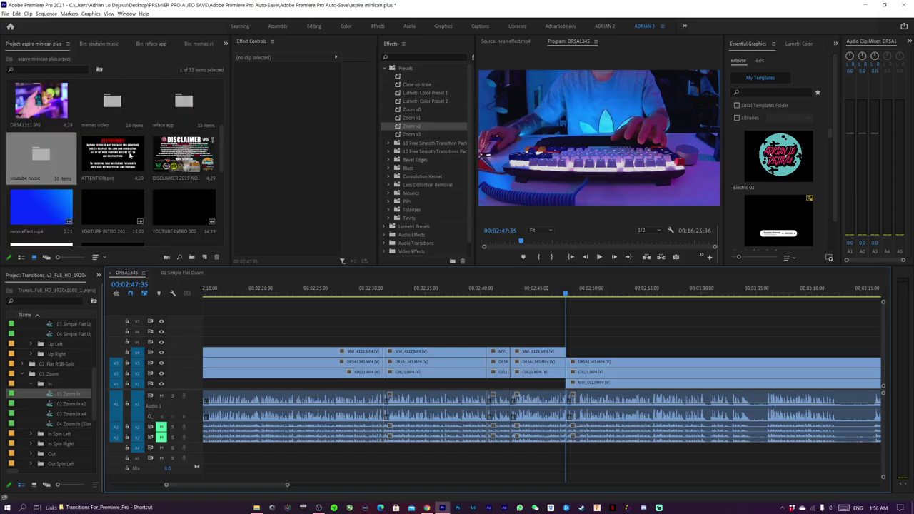
pyautogui.scroll(-1, 128, 160)
pyautogui.scroll(-1, 125, 171)
pyautogui.scroll(-2, 120, 182)
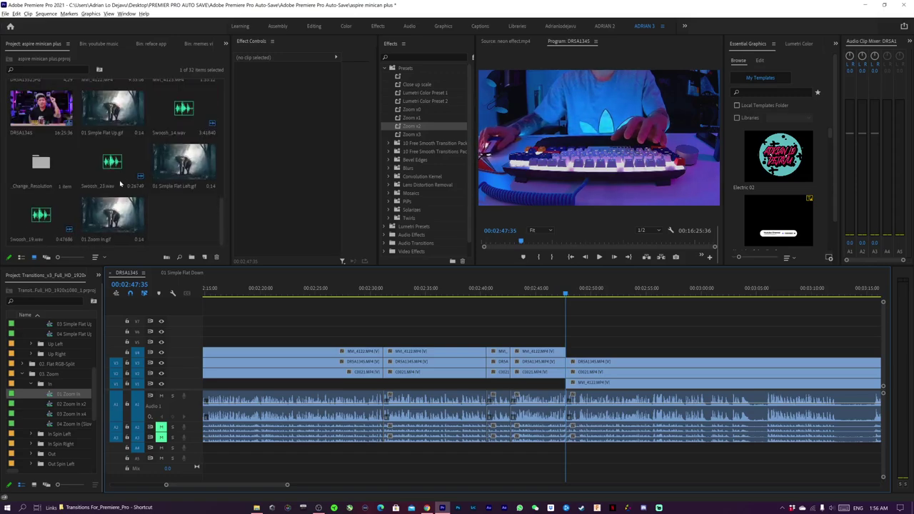
pyautogui.scroll(5, 120, 182)
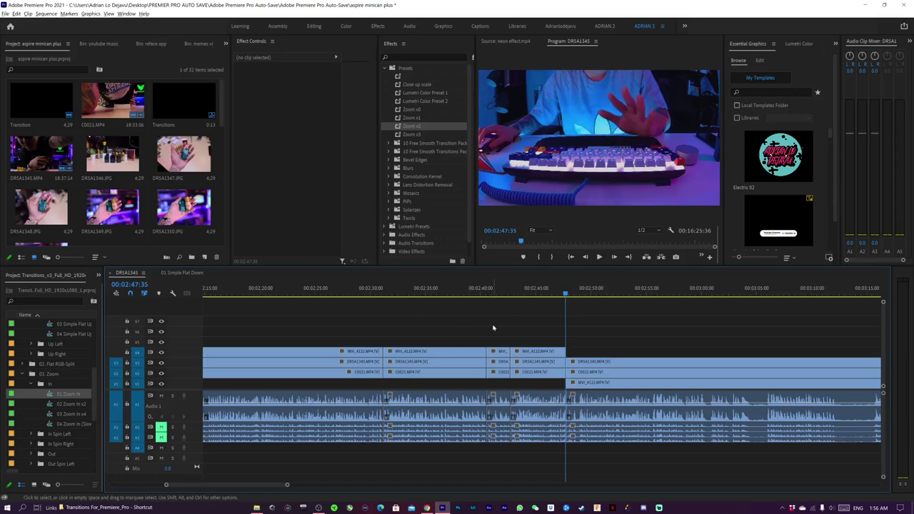
pyautogui.scroll(-2, 129, 180)
pyautogui.scroll(4, 121, 178)
pyautogui.scroll(-3, 114, 175)
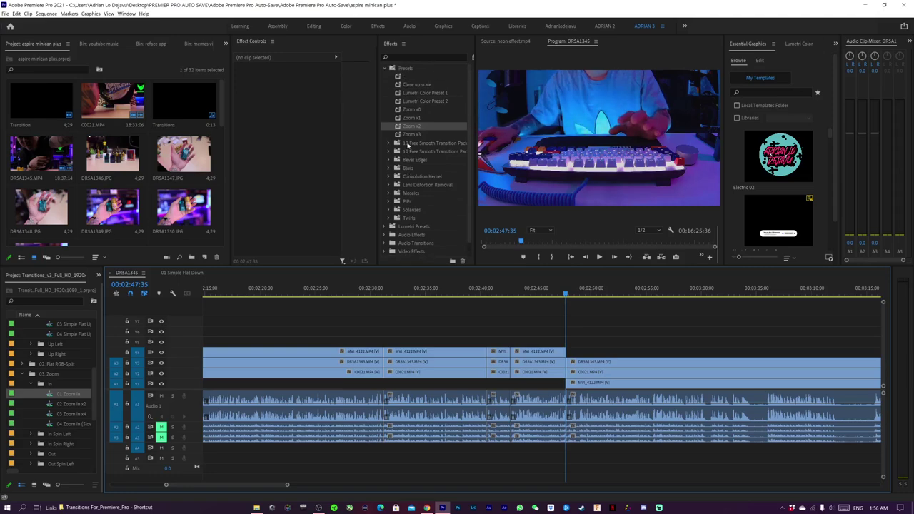
pyautogui.click(412, 118)
pyautogui.click(412, 110)
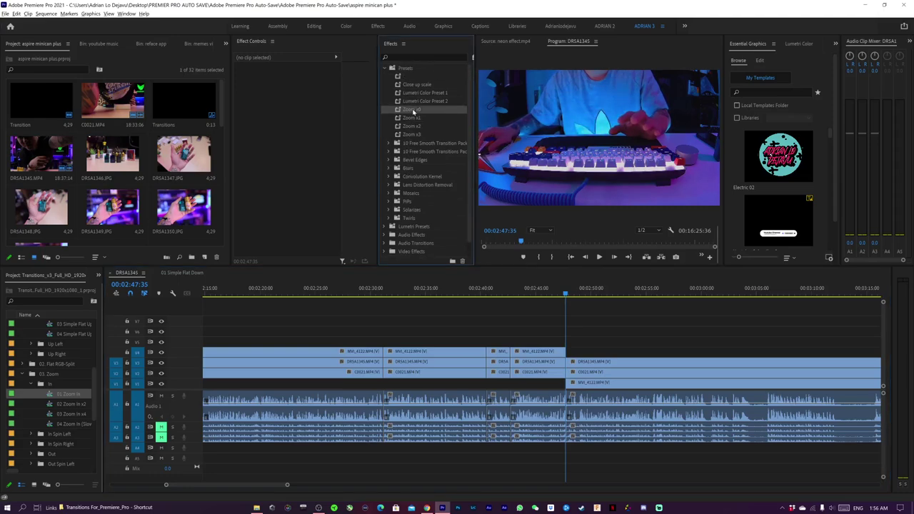
pyautogui.click(413, 119)
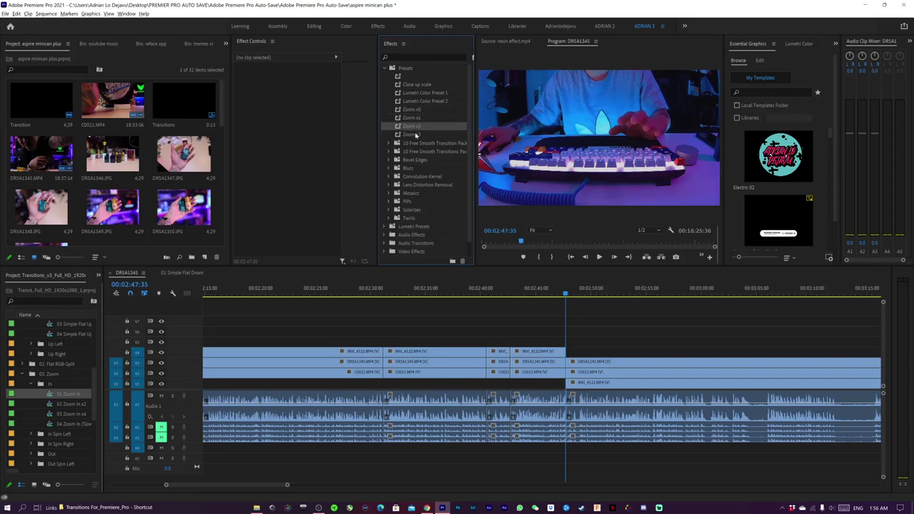
pyautogui.click(413, 134)
pyautogui.click(289, 128)
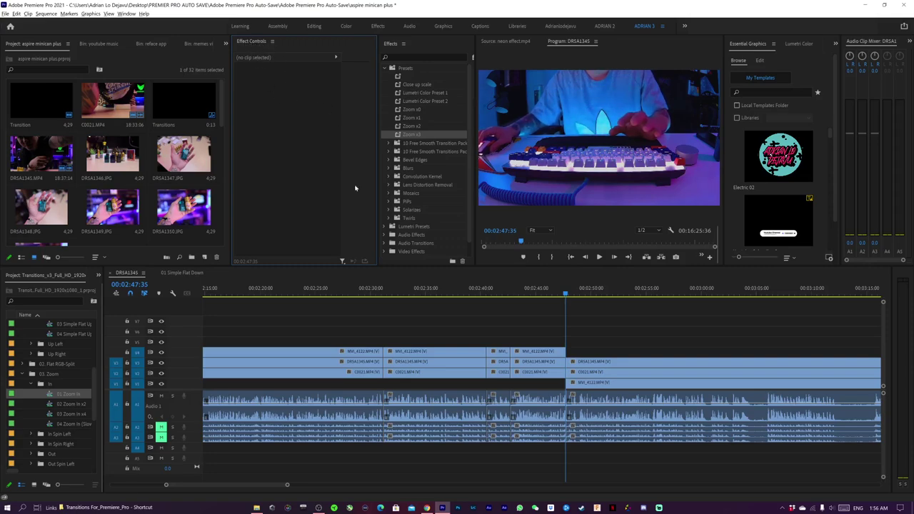
pyautogui.click(442, 353)
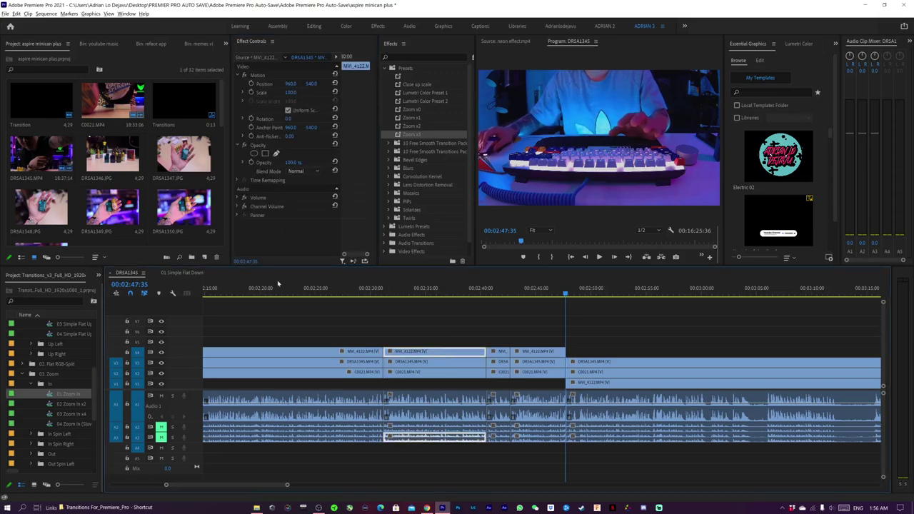
pyautogui.click(295, 353)
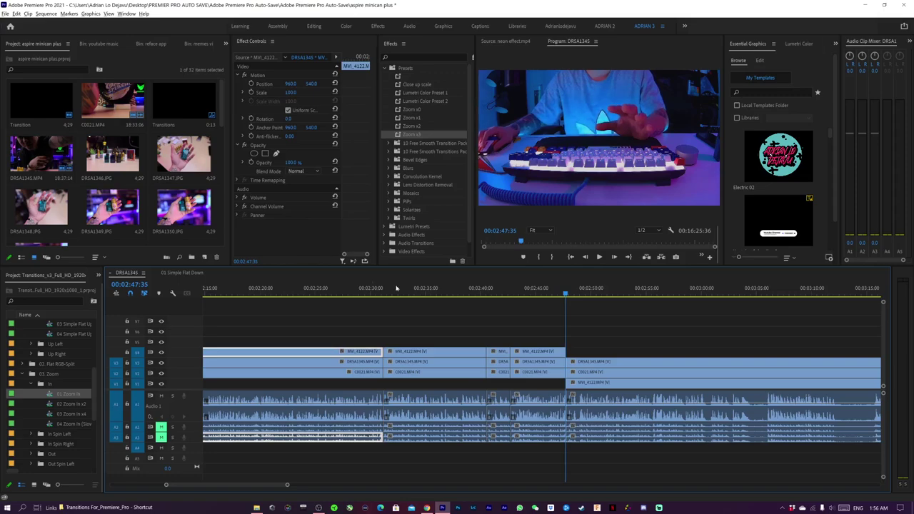
pyautogui.hscroll(5, 552, 312)
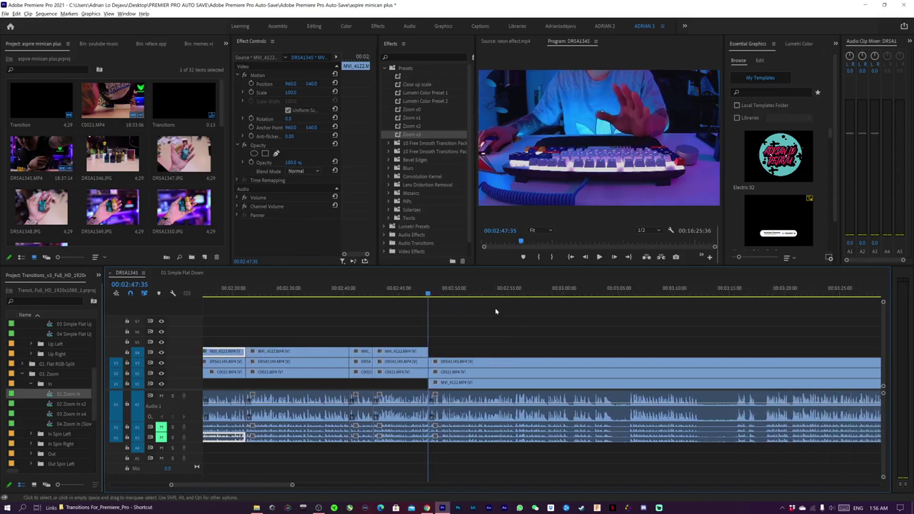
# - Try selecting the stacked clips after the cuts and the C0021 clip, then deselect everything
pyautogui.click(386, 301)
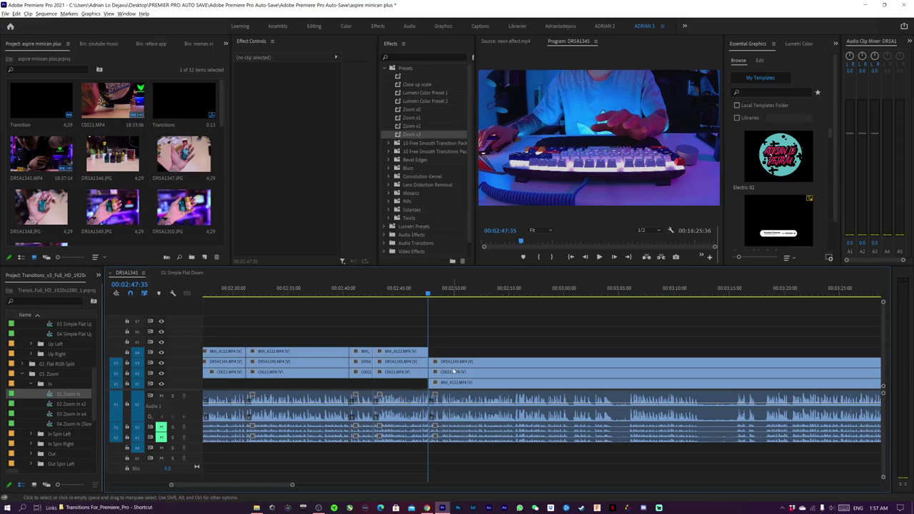
pyautogui.scroll(-3, 454, 371)
pyautogui.click(397, 366)
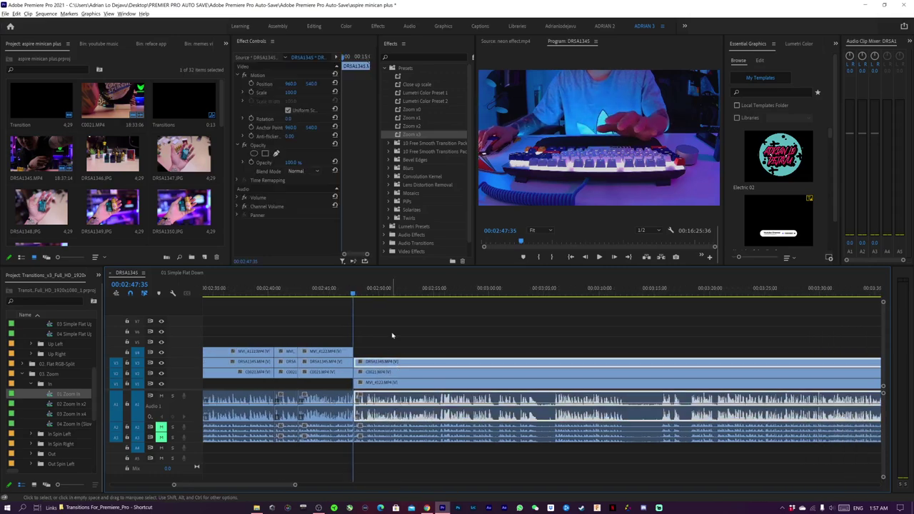
pyautogui.click(392, 335)
pyautogui.click(384, 364)
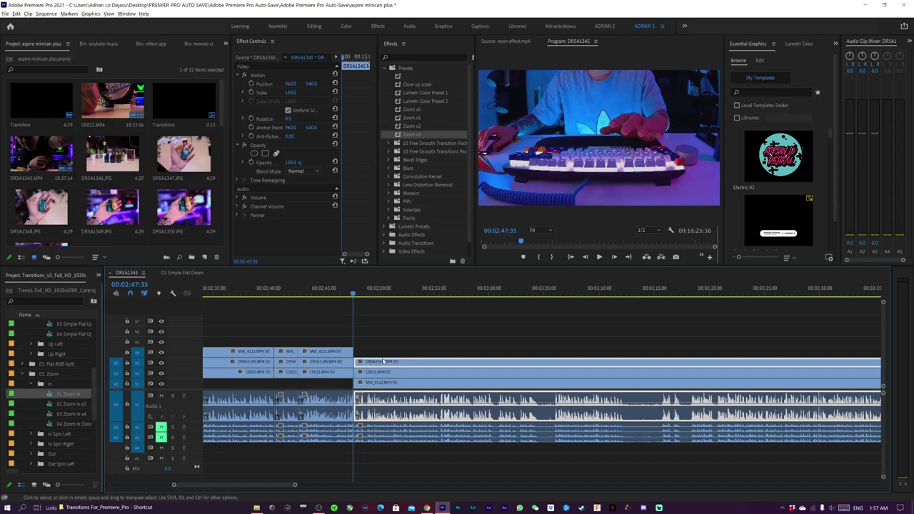
pyautogui.click(392, 348)
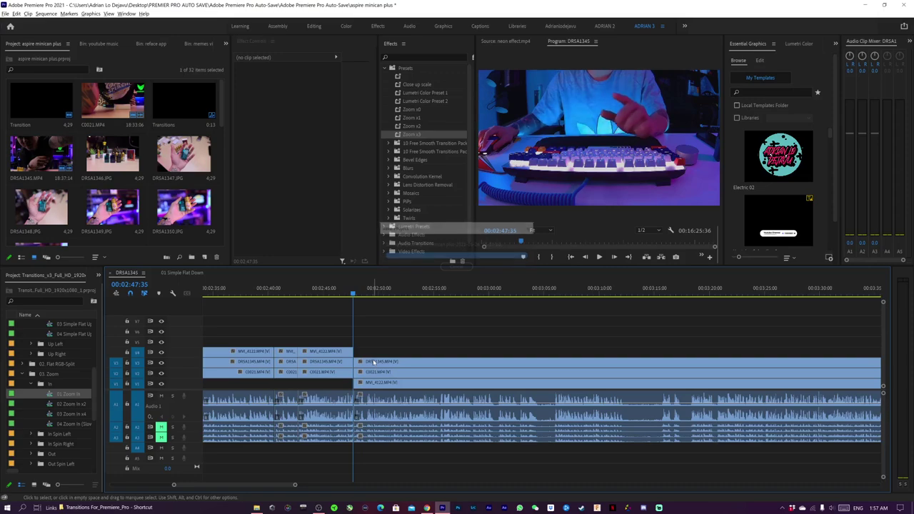
pyautogui.click(375, 363)
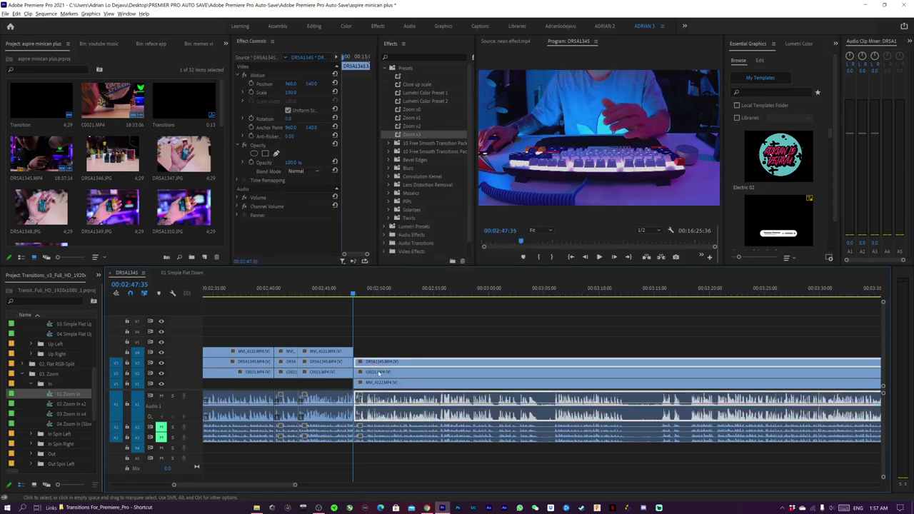
pyautogui.click(384, 376)
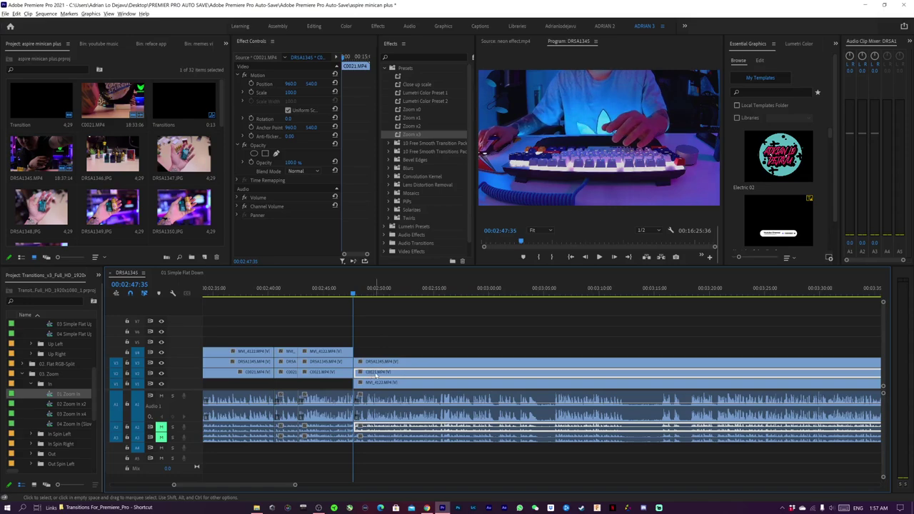
pyautogui.hotkey('ctrl', 'shift', 'a')
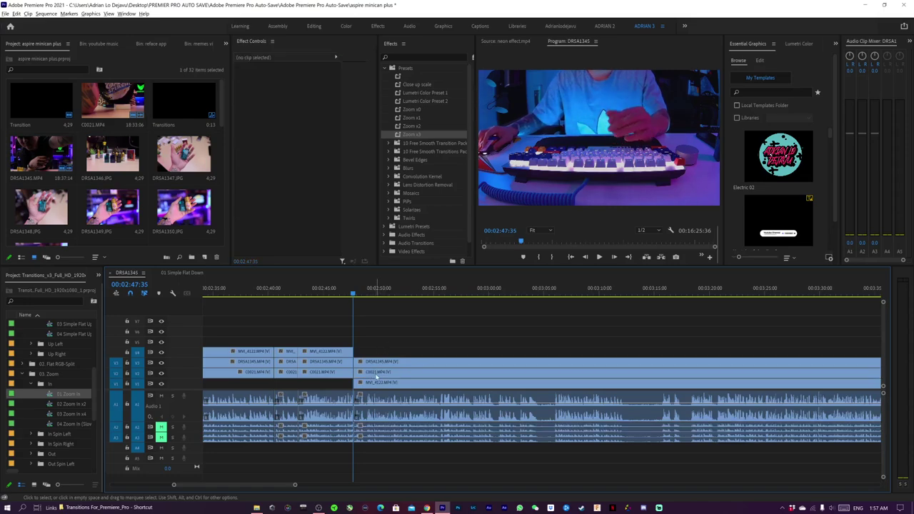
# - Select the V1 MVI_4122 clip, then mark the V4 MVI_4122 clip's span as the in/out range
pyautogui.click(378, 384)
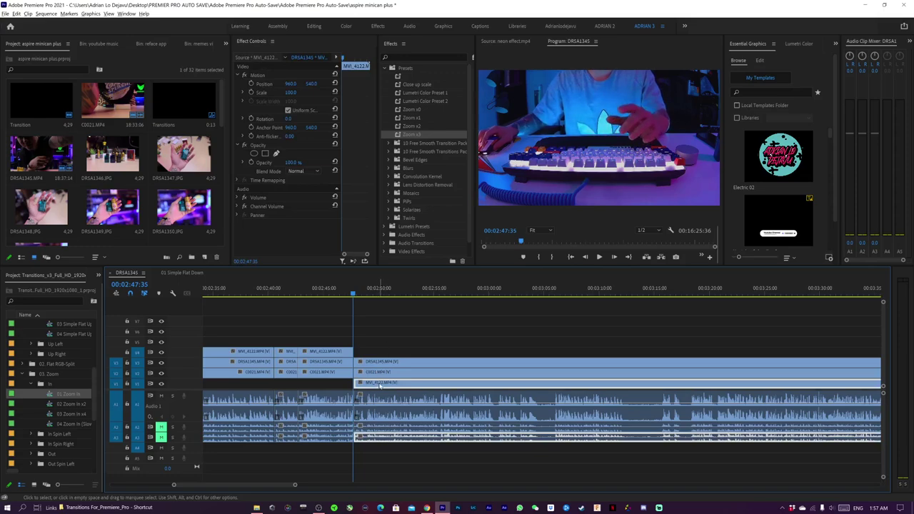
pyautogui.click(388, 342)
pyautogui.scroll(-3, 381, 345)
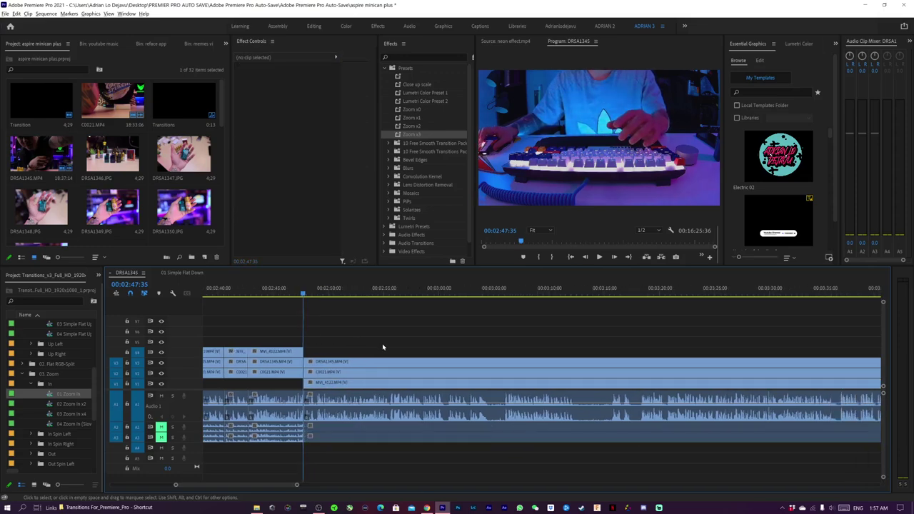
pyautogui.press('x')
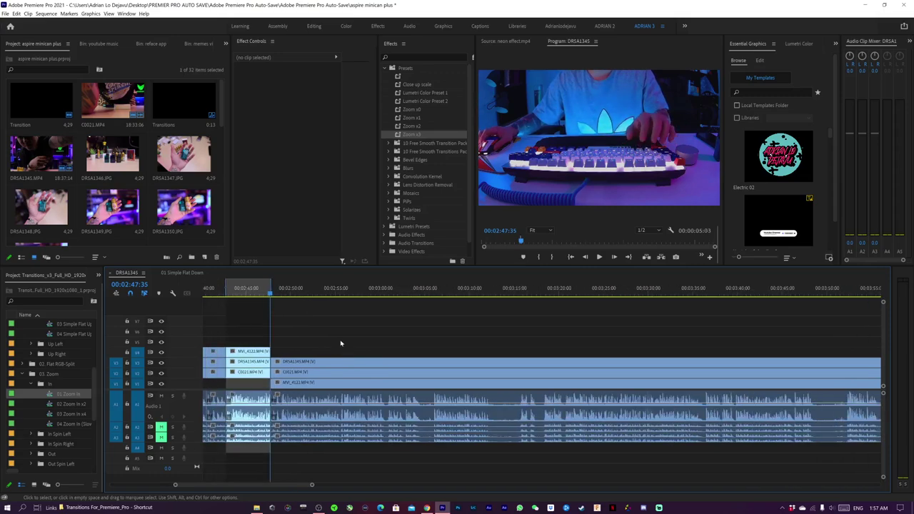
# - Nudge the V3 DRSA1345 clip slightly later and reposition the selected clips
pyautogui.scroll(-1, 332, 360)
pyautogui.moveTo(330, 364); pyautogui.dragTo(352, 363)
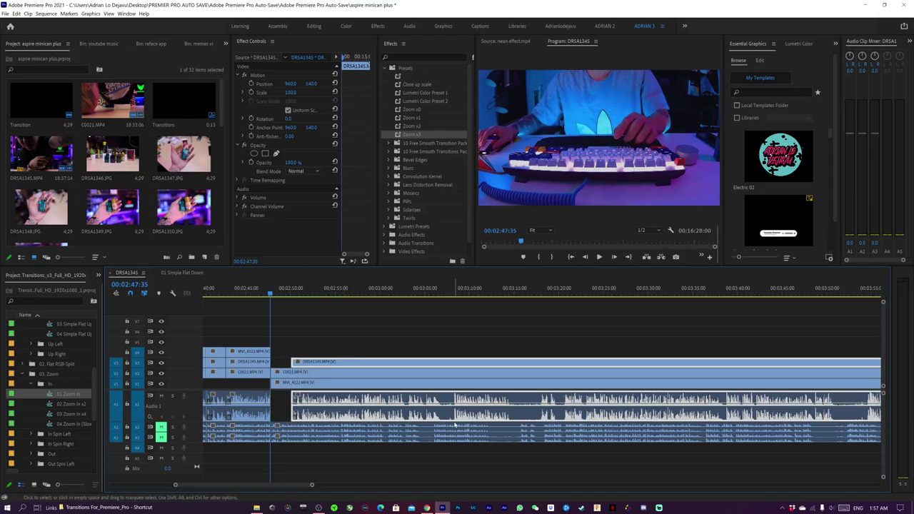
pyautogui.moveTo(449, 398)
pyautogui.mouseDown()
pyautogui.moveTo(434, 397)
pyautogui.moveTo(443, 398)
pyautogui.mouseUp()
pyautogui.moveTo(441, 334); pyautogui.dragTo(459, 407)
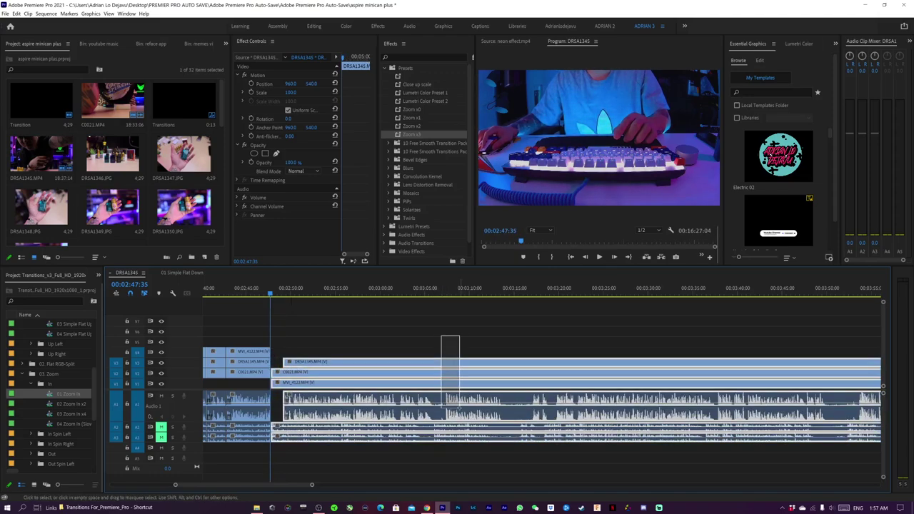
# - Synchronize the selected stacked clips by their audio
pyautogui.rightClick(450, 375)
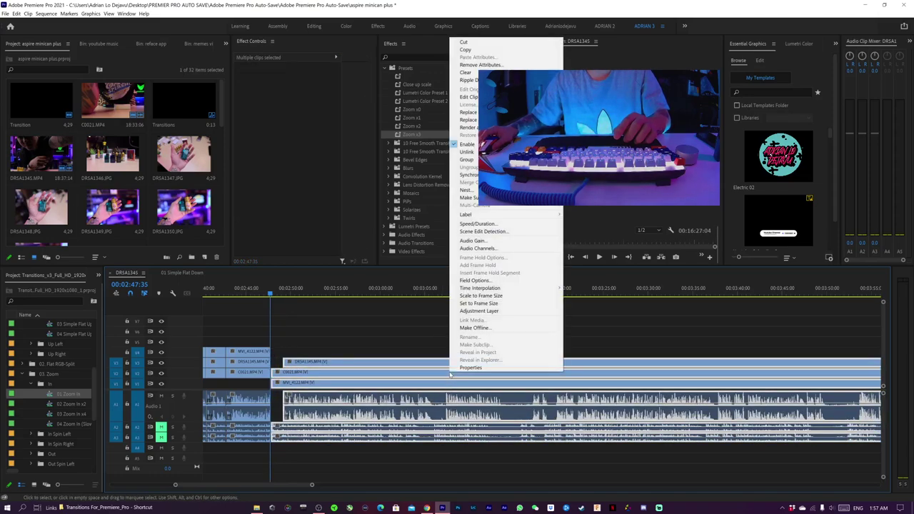
pyautogui.click(469, 174)
pyautogui.click(443, 293)
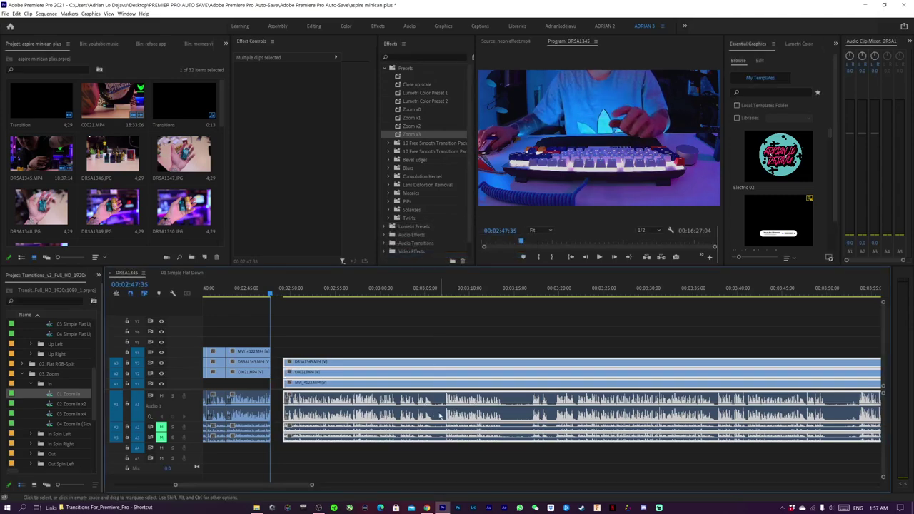
# - Select the empty gap before the synced clips and close it
pyautogui.click(423, 346)
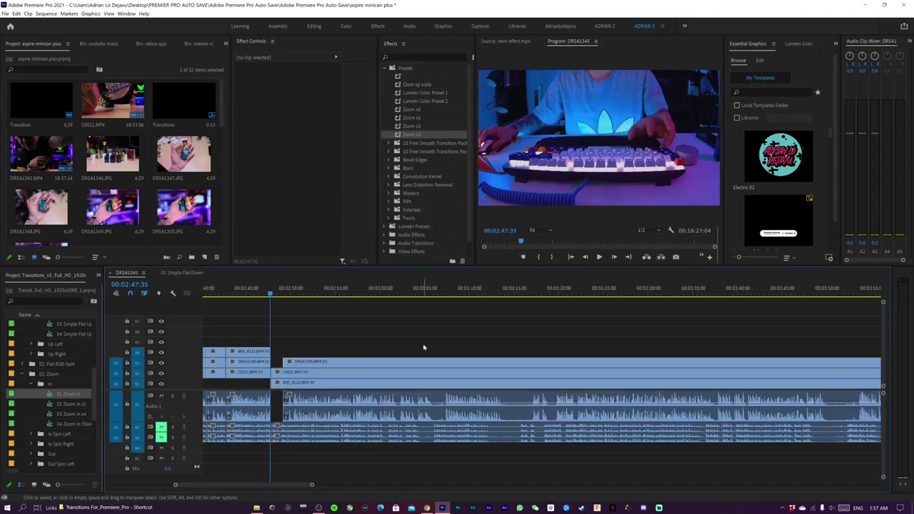
pyautogui.hotkey('ctrl', 'z')
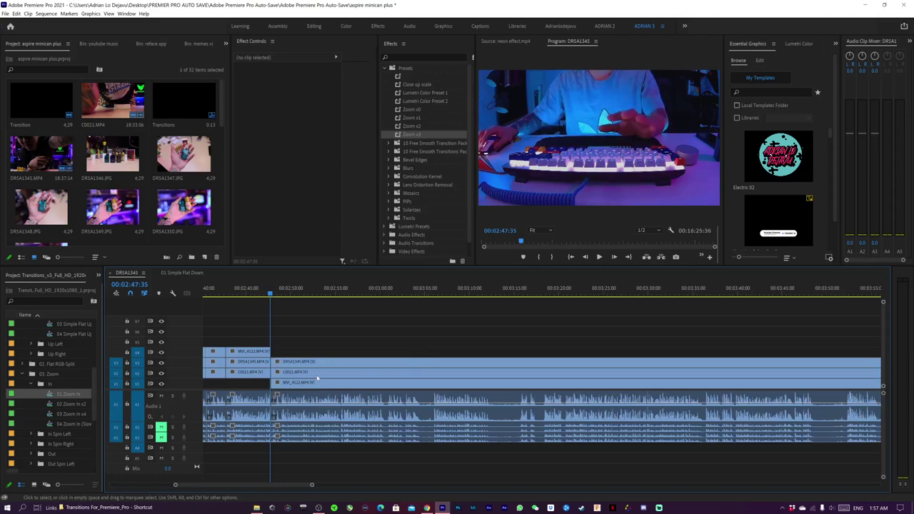
pyautogui.scroll(2, 319, 348)
pyautogui.scroll(3, 357, 347)
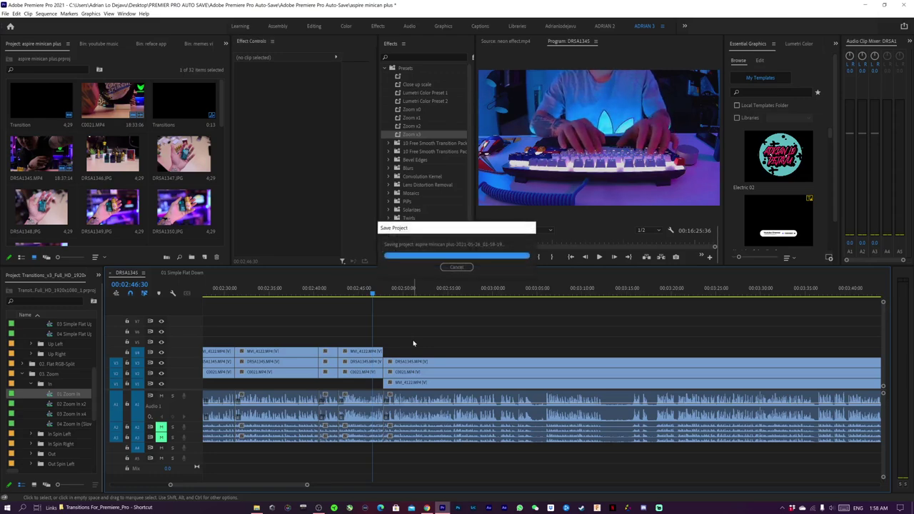
# - Cut every track at about 03:04 and ripple-trim a few frames at the new cut
pyautogui.press('space')
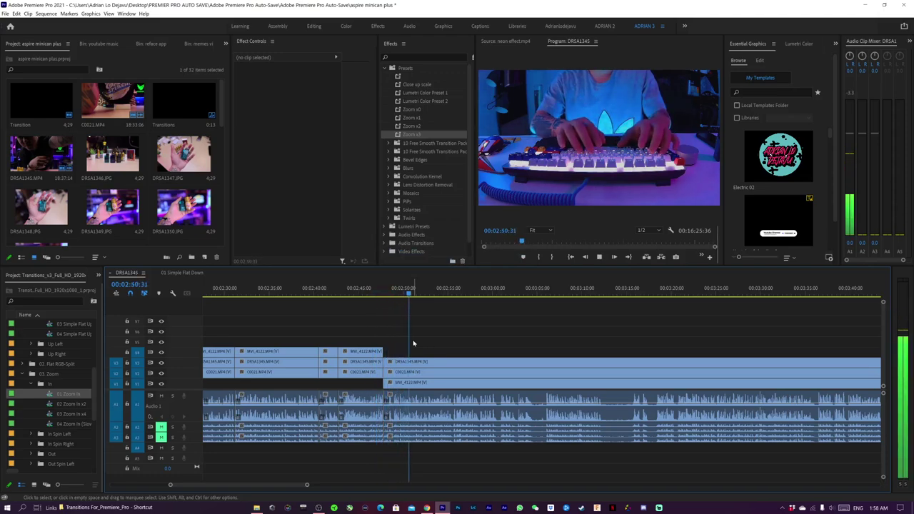
pyautogui.press('space')
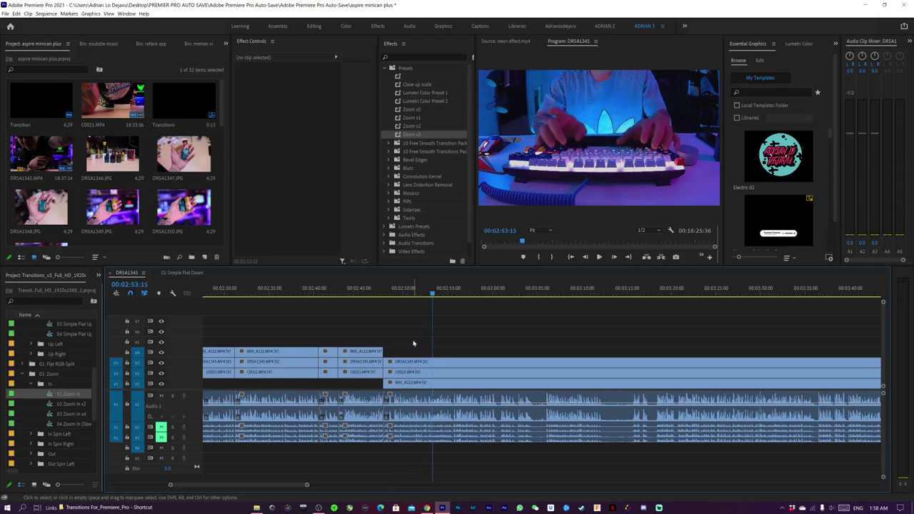
pyautogui.press('space')
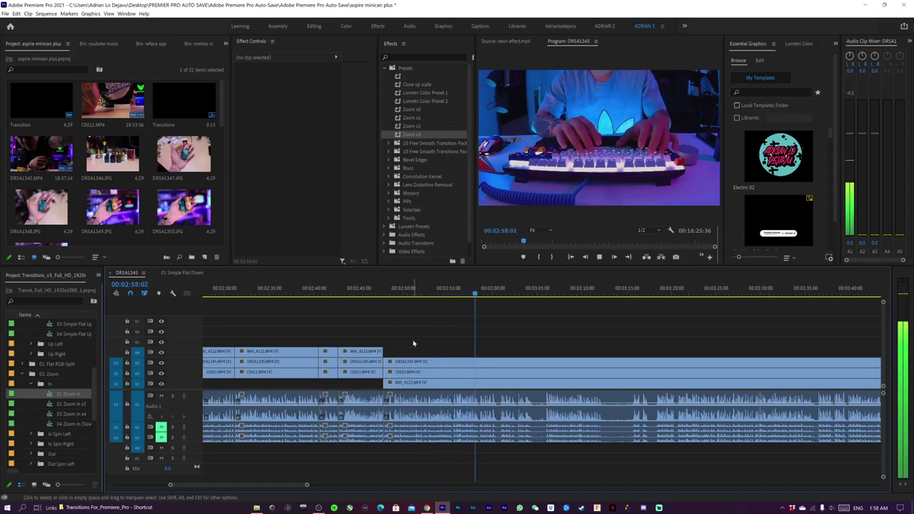
pyautogui.press('space')
pyautogui.press('space')
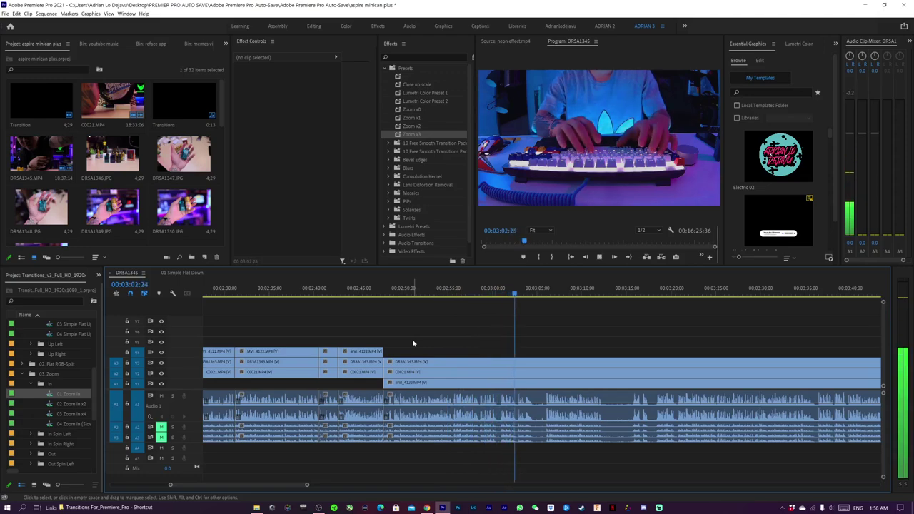
pyautogui.press('space')
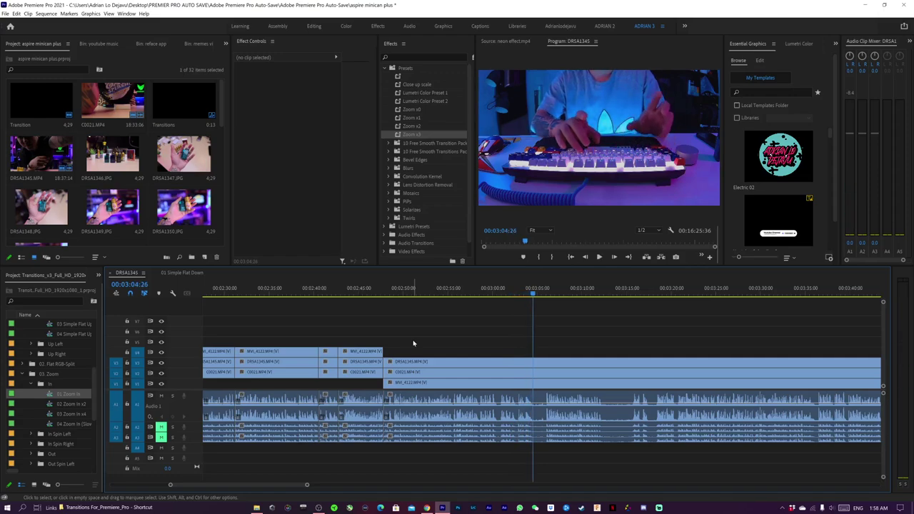
pyautogui.hotkey('ctrl', 'k')
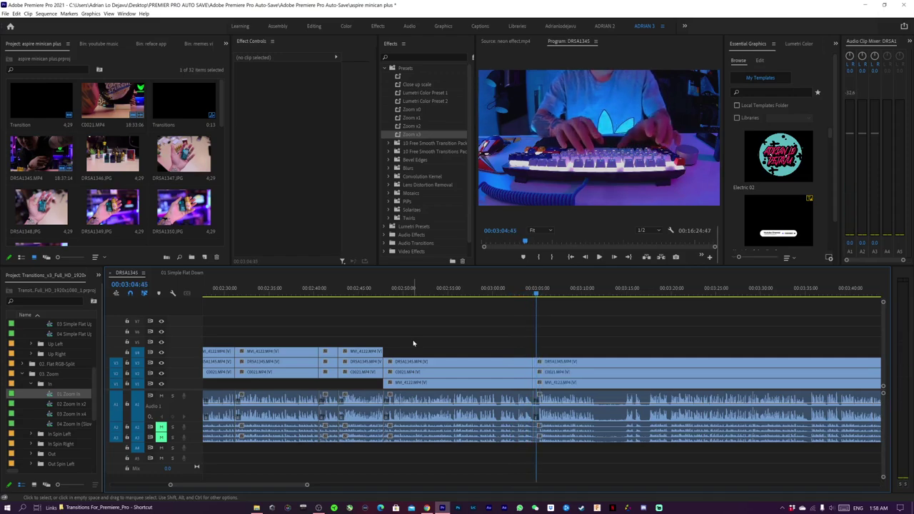
pyautogui.press('w')
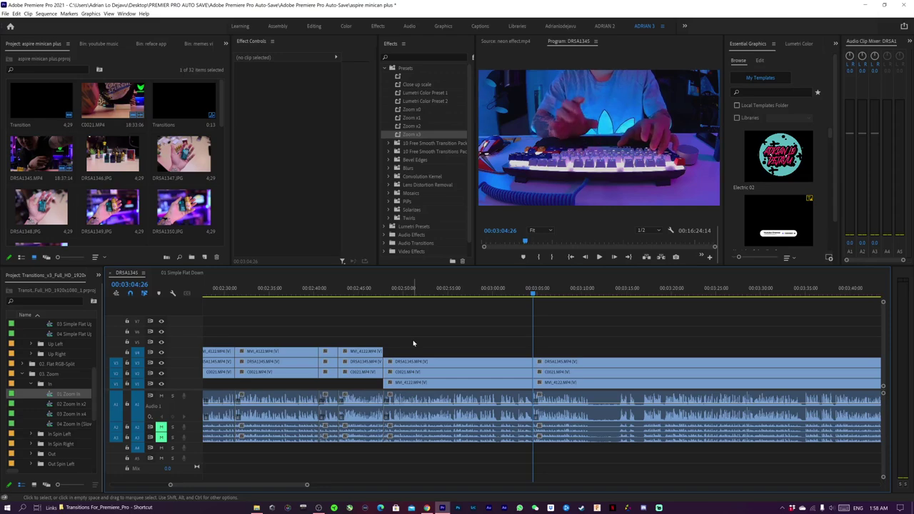
# - Play on to about 03:10 and cut every track at the playhead
pyautogui.press('space')
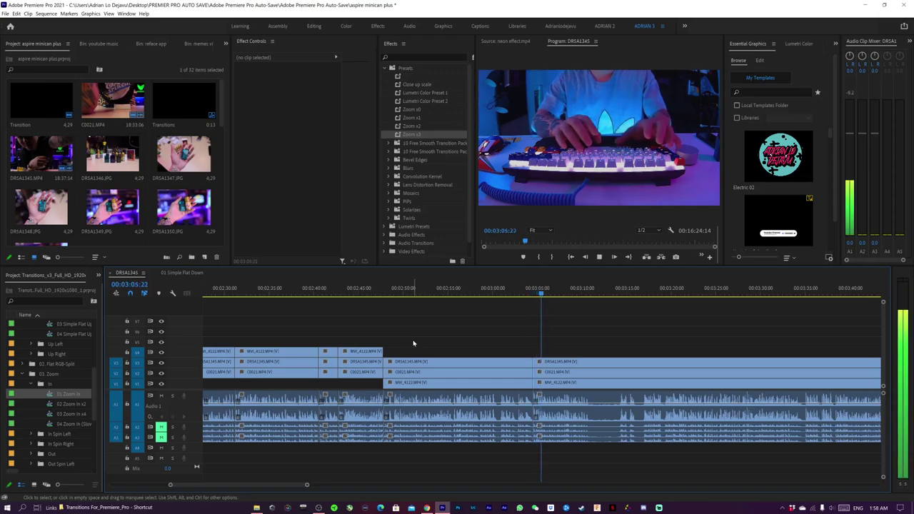
pyautogui.press('space')
pyautogui.press('space')
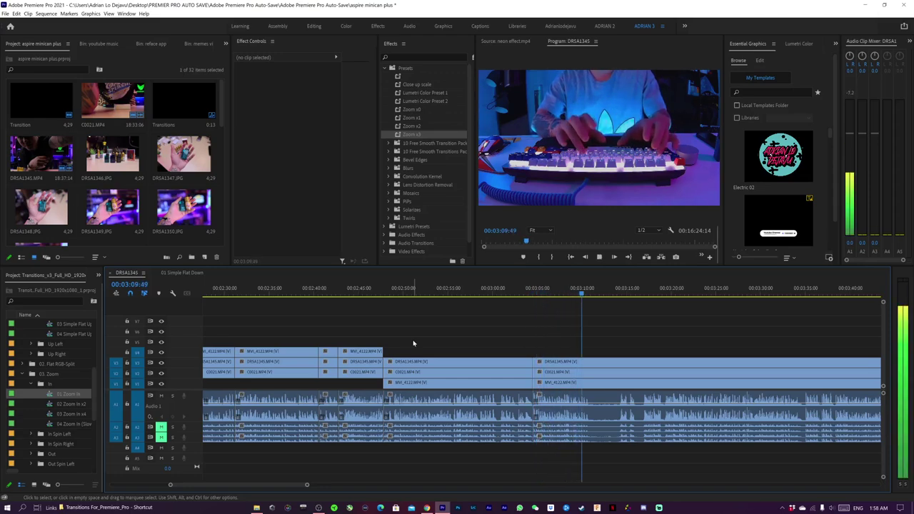
pyautogui.press('space')
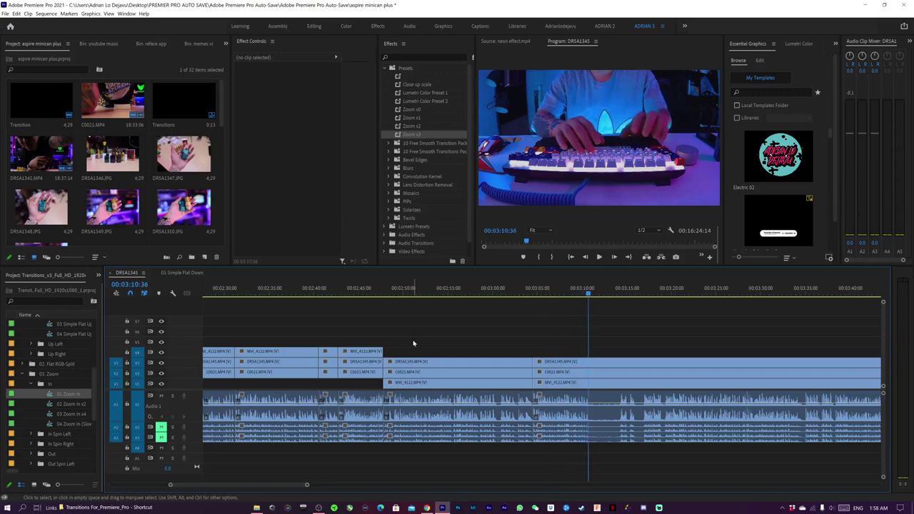
pyautogui.hotkey('ctrl', 'k')
pyautogui.press('space')
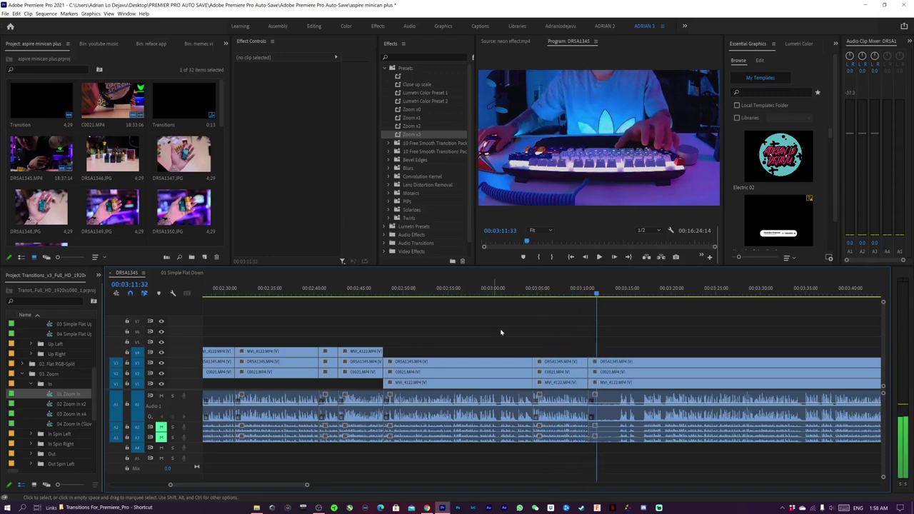
pyautogui.press('space')
pyautogui.scroll(-1, 596, 402)
pyautogui.scroll(-5, 596, 402)
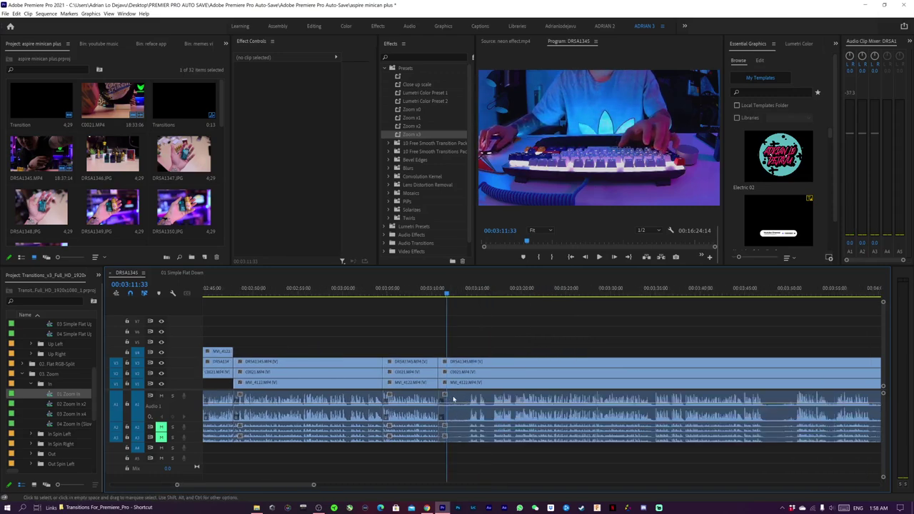
# - Position the playhead at 03:19:14 and switch to the Razor tool
pyautogui.click(463, 293)
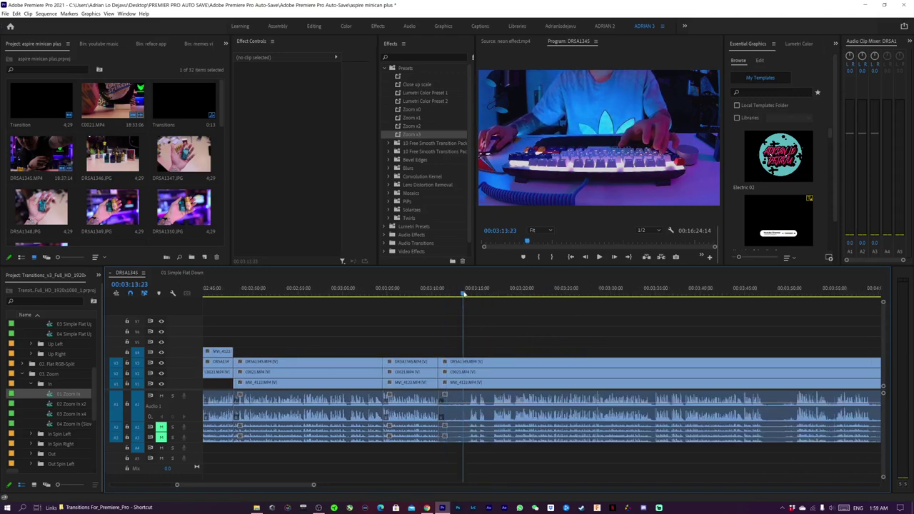
pyautogui.press('space')
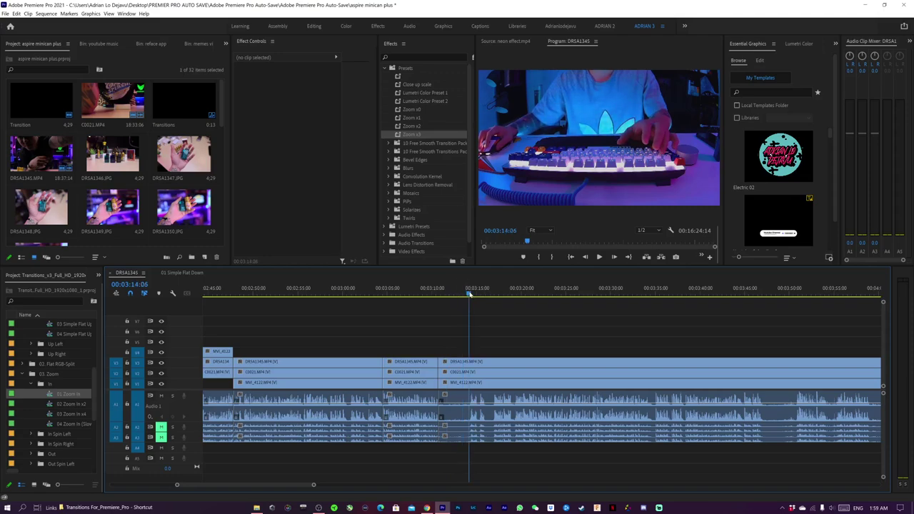
pyautogui.press('space')
pyautogui.click(514, 293)
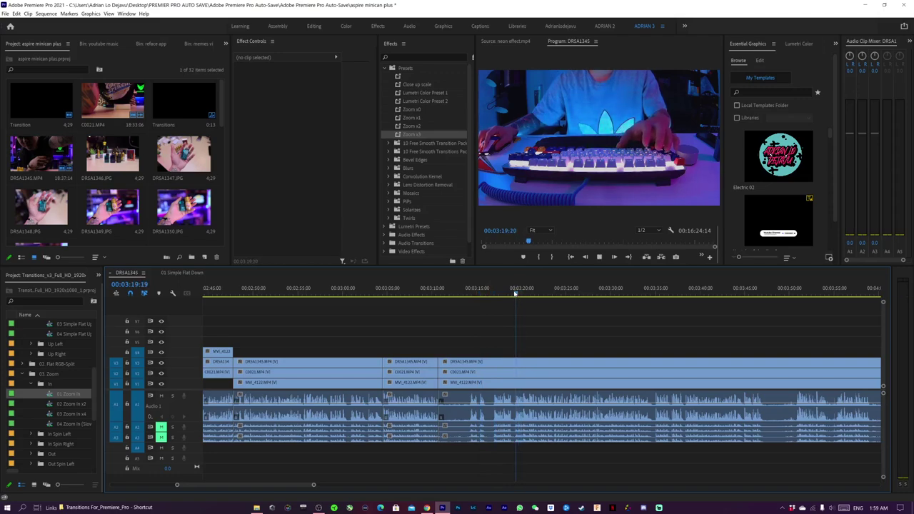
pyautogui.moveTo(514, 293)
pyautogui.mouseDown()
pyautogui.moveTo(498, 295)
pyautogui.moveTo(515, 317)
pyautogui.mouseUp()
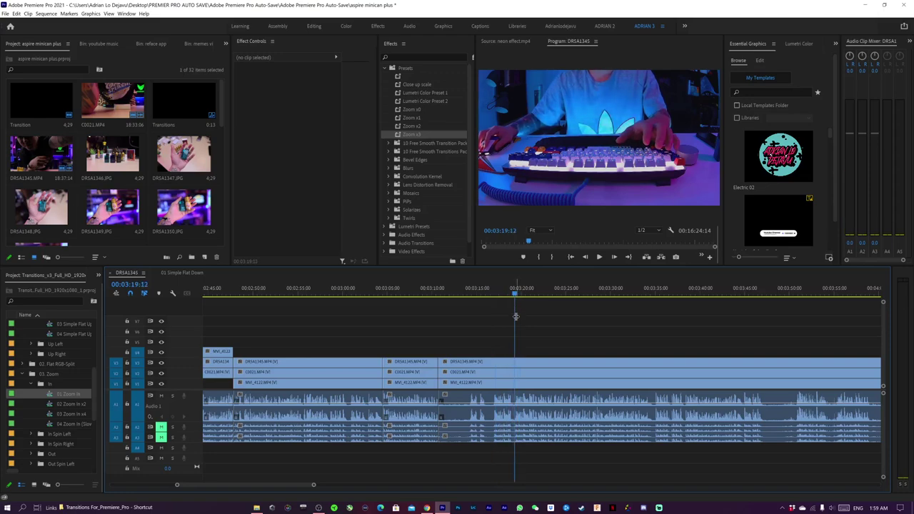
pyautogui.moveTo(511, 293); pyautogui.dragTo(514, 294)
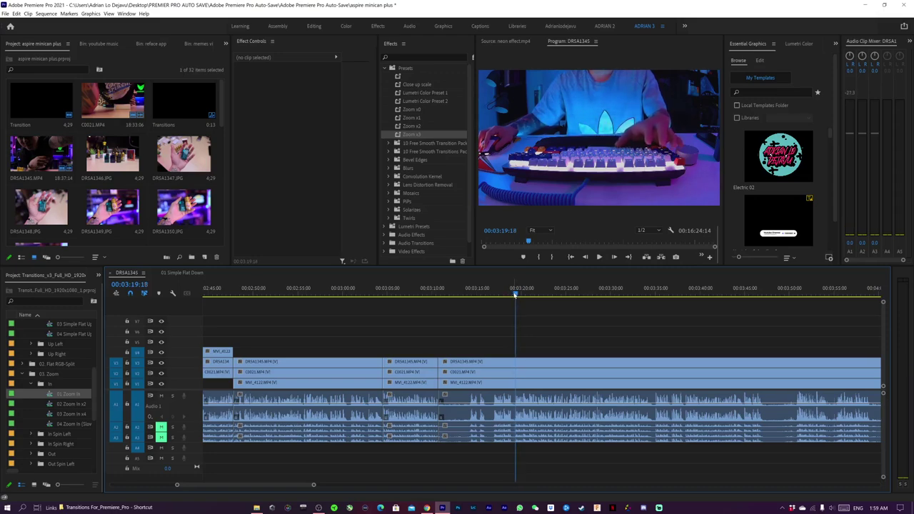
pyautogui.moveTo(514, 294); pyautogui.dragTo(515, 295)
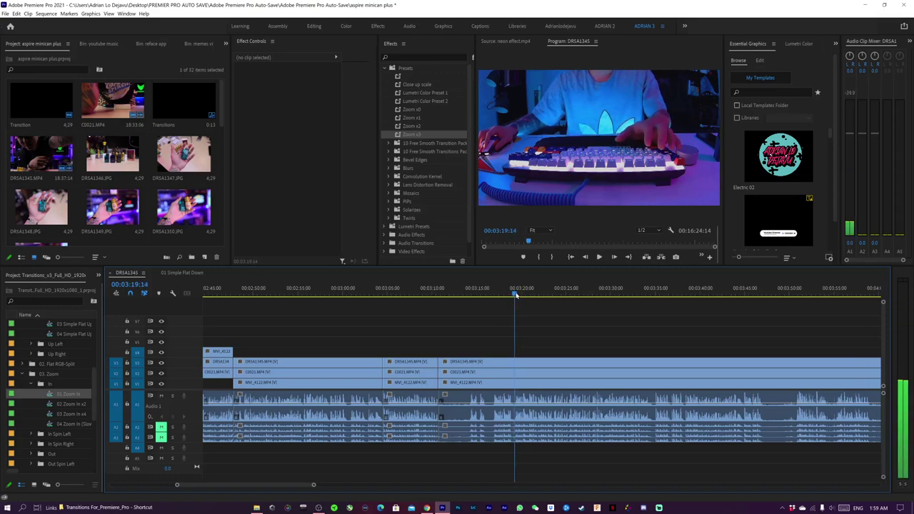
pyautogui.press('c')
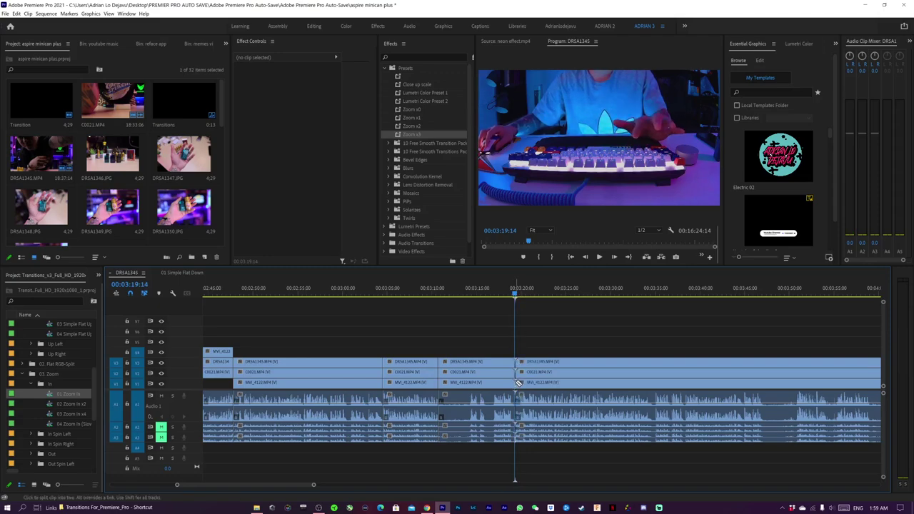
# - Delete the piece between the last two cuts, leaving a gap
pyautogui.press('v')
pyautogui.click(484, 362)
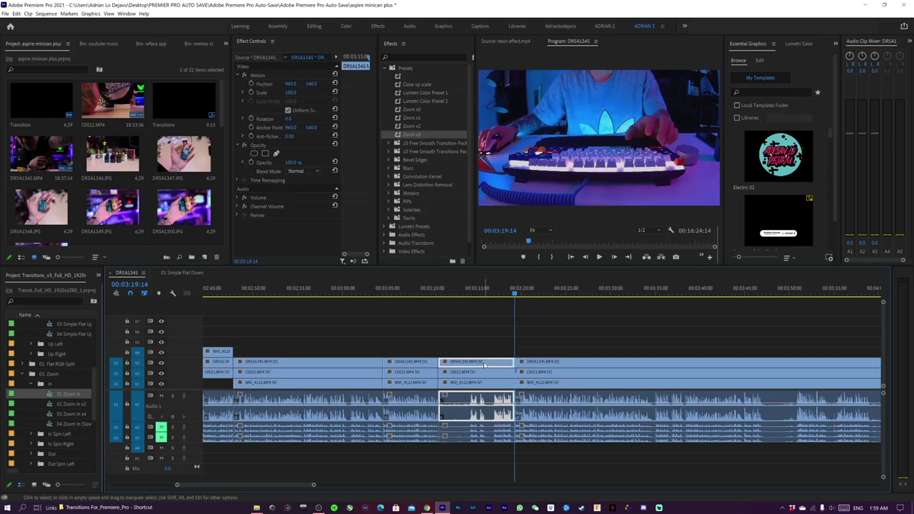
pyautogui.press('Delete')
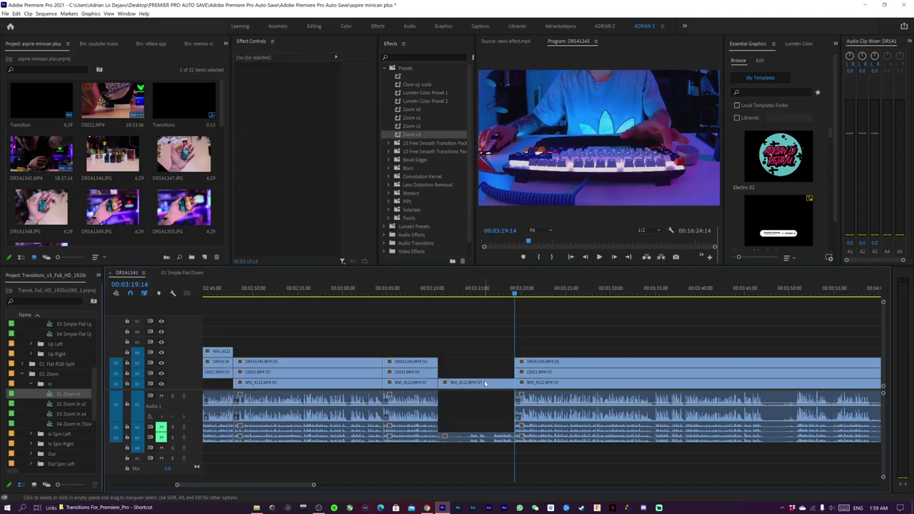
# - Select the MVI_4122 clip after the gap, then deselect all and save the project
pyautogui.click(531, 363)
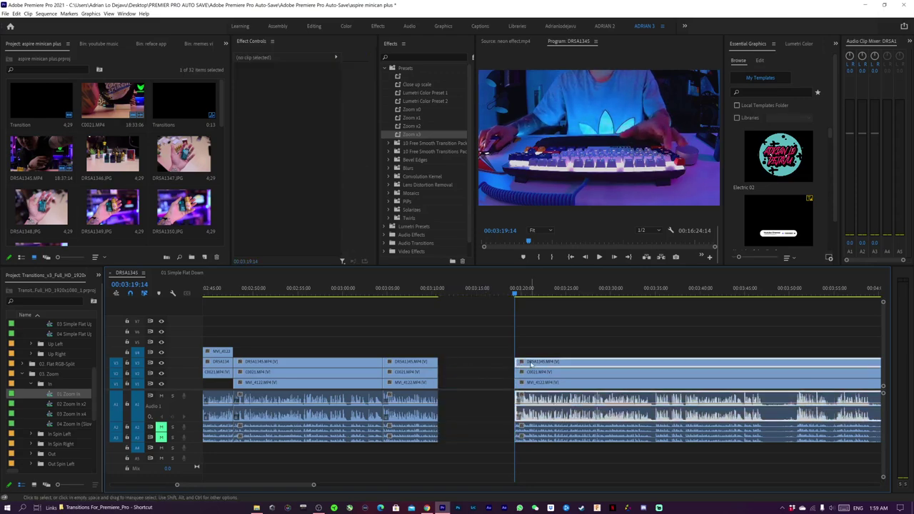
pyautogui.click(529, 381)
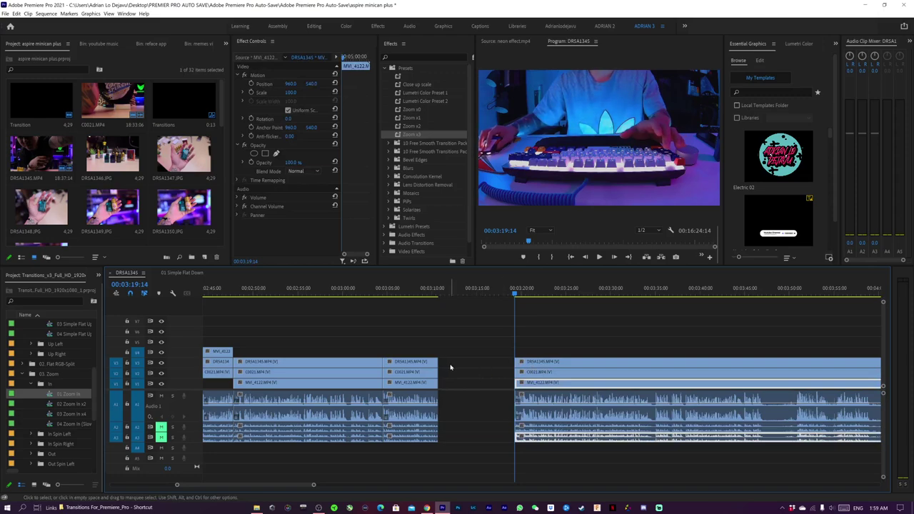
pyautogui.click(541, 349)
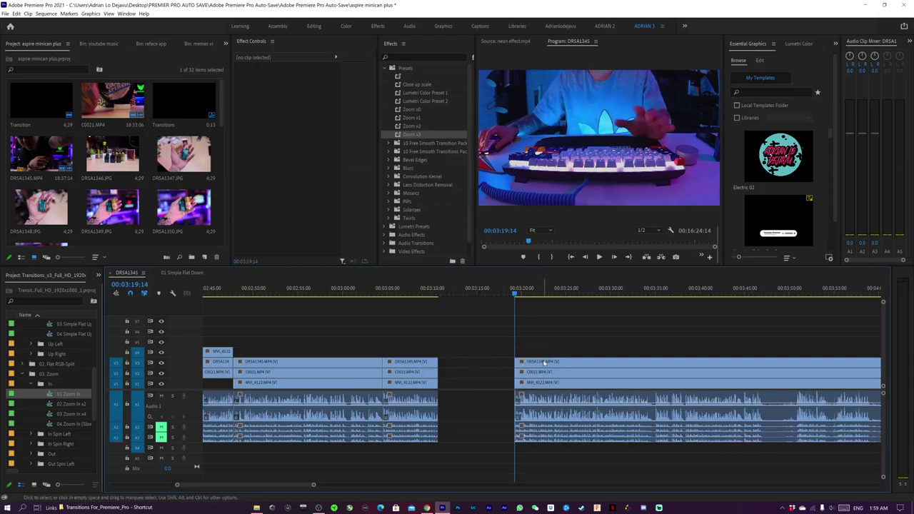
pyautogui.hotkey('ctrl', 's')
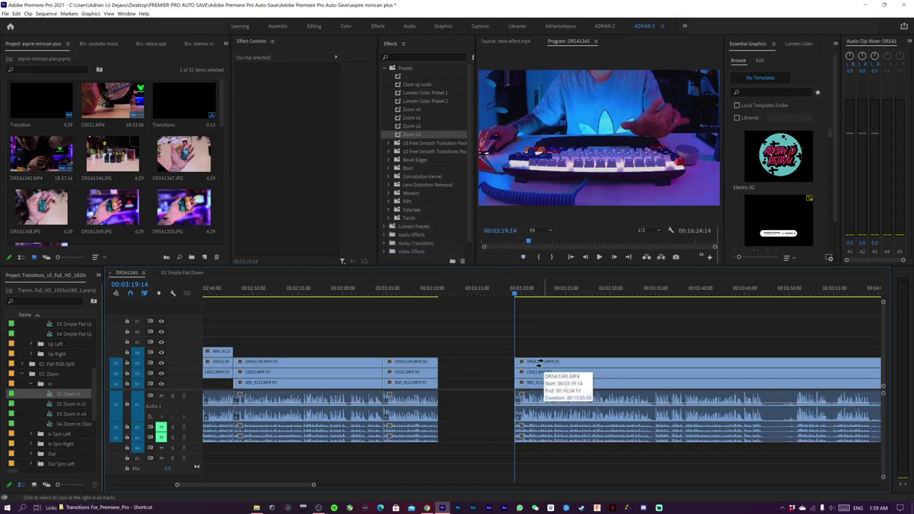
# - Select every clip after the gap with Track Select Forward, zooming out to see the whole sequence
pyautogui.press('a')
pyautogui.click(535, 365)
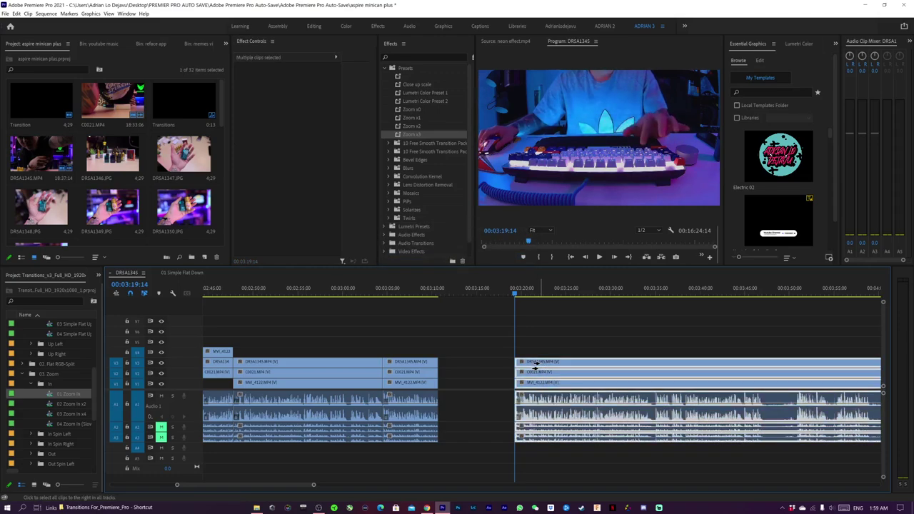
pyautogui.press('super')
pyautogui.press('super')
pyautogui.press('-')
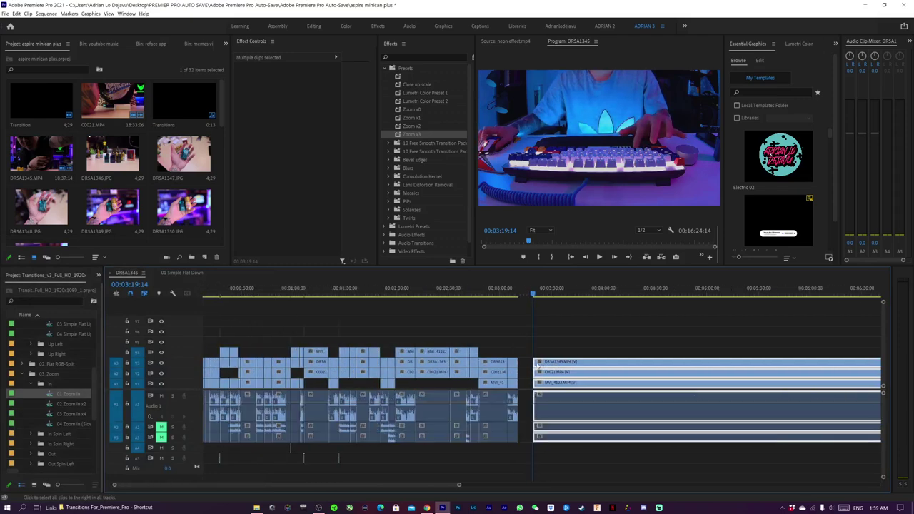
pyautogui.press('-')
pyautogui.press('-')
pyautogui.press('-')
pyautogui.press('=')
pyautogui.press('=')
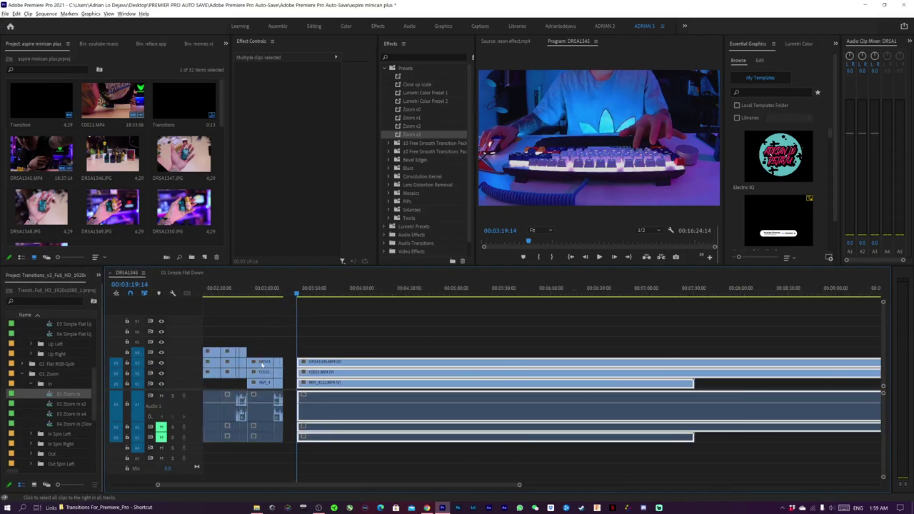
pyautogui.press('=')
pyautogui.press('=')
pyautogui.press('=')
pyautogui.press('-')
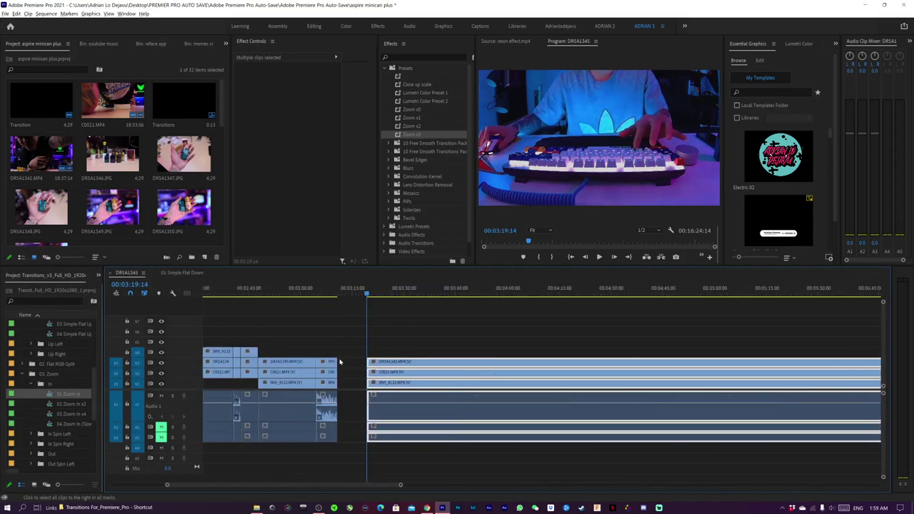
pyautogui.press('-')
pyautogui.press('-')
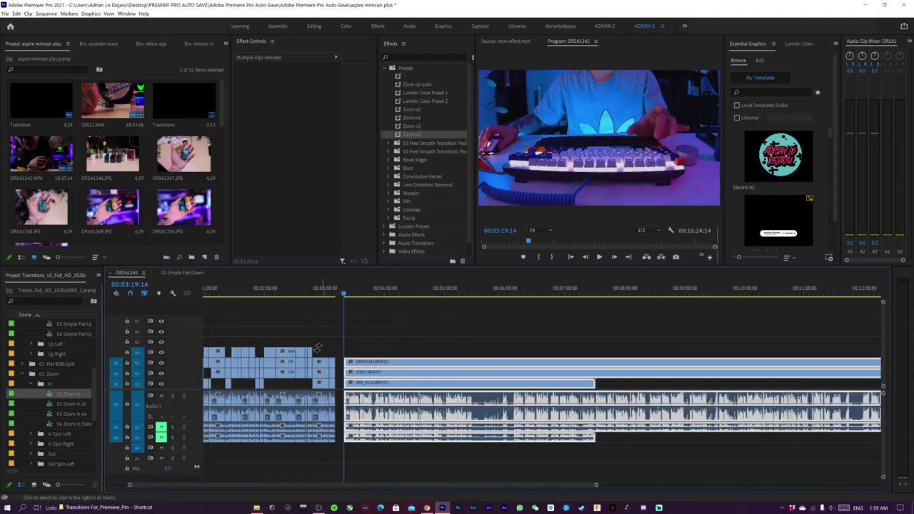
pyautogui.press('=')
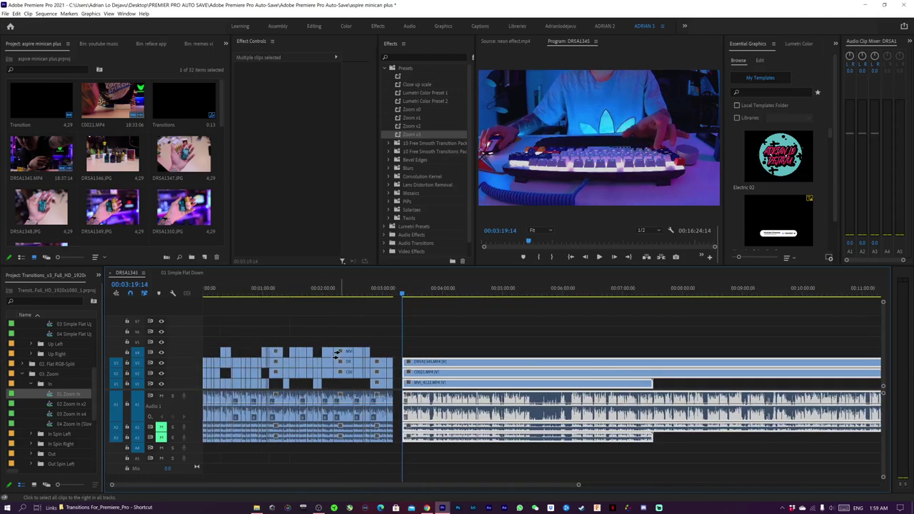
# - Narrow the forward selection to the long right-hand clips and return to the Selection tool
pyautogui.click(271, 363)
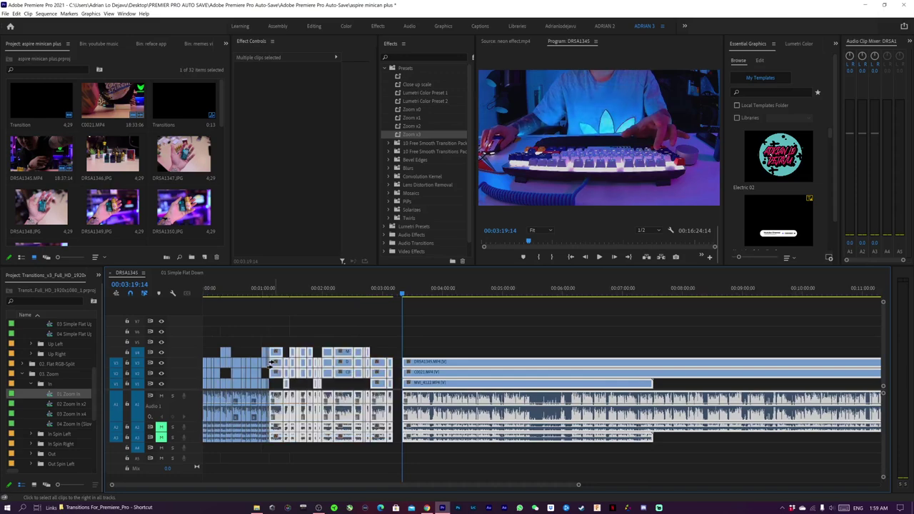
pyautogui.click(231, 364)
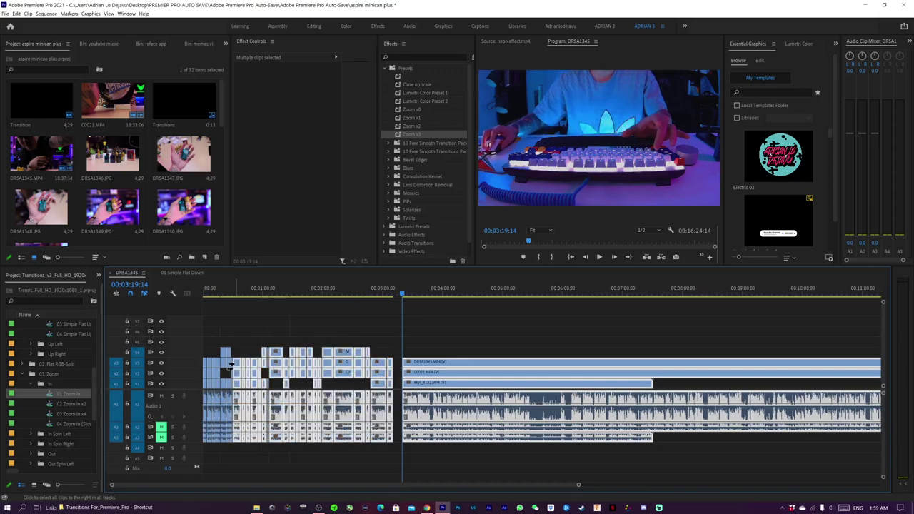
pyautogui.click(377, 363)
pyautogui.click(392, 363)
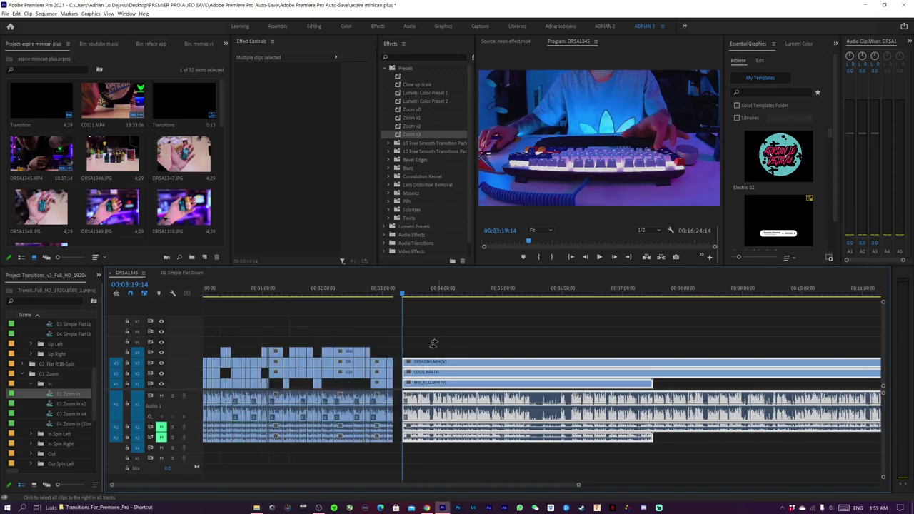
pyautogui.press('v')
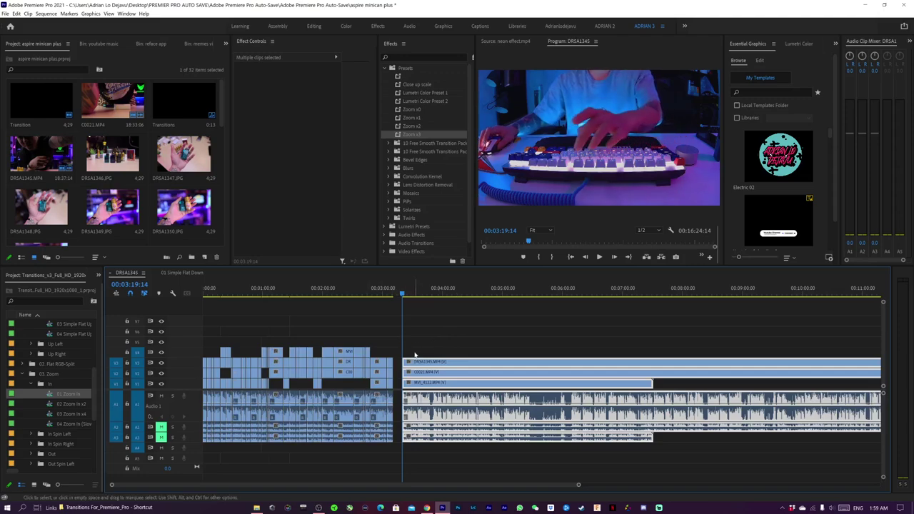
pyautogui.press('=')
pyautogui.press('=')
pyautogui.press('=')
# - Slide the right-hand clips left to close the gap and play back the join
pyautogui.moveTo(548, 367); pyautogui.dragTo(411, 367)
pyautogui.click(393, 288)
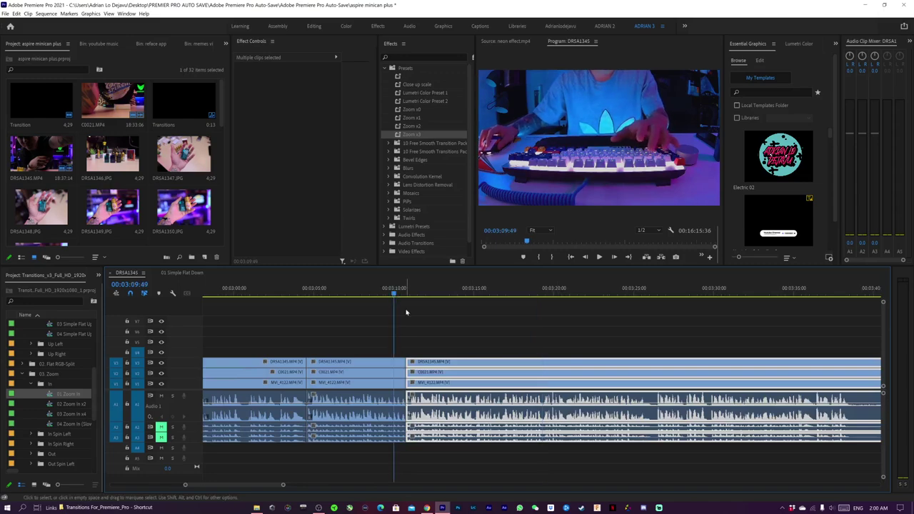
pyautogui.press('space')
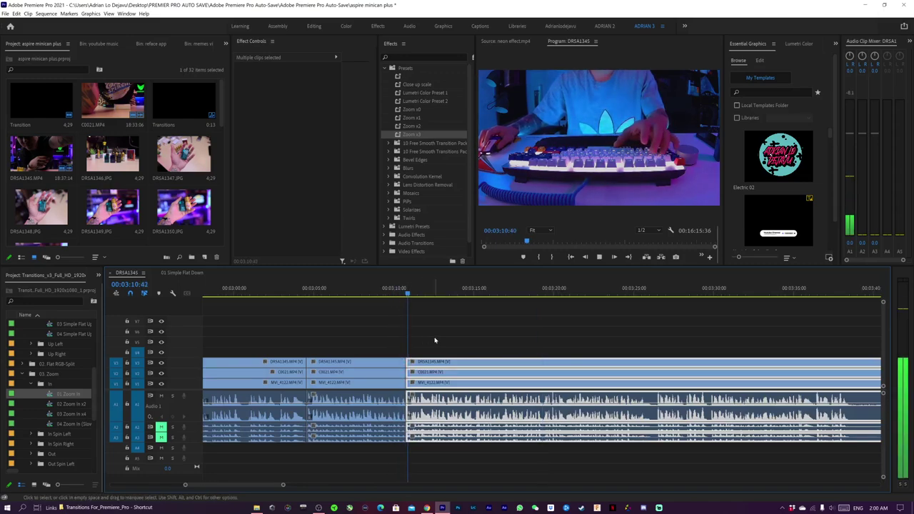
pyautogui.press('space')
# - Undo the move, the removed section and the extra cut, then play from about 03:10
pyautogui.hotkey('ctrl', 'z')
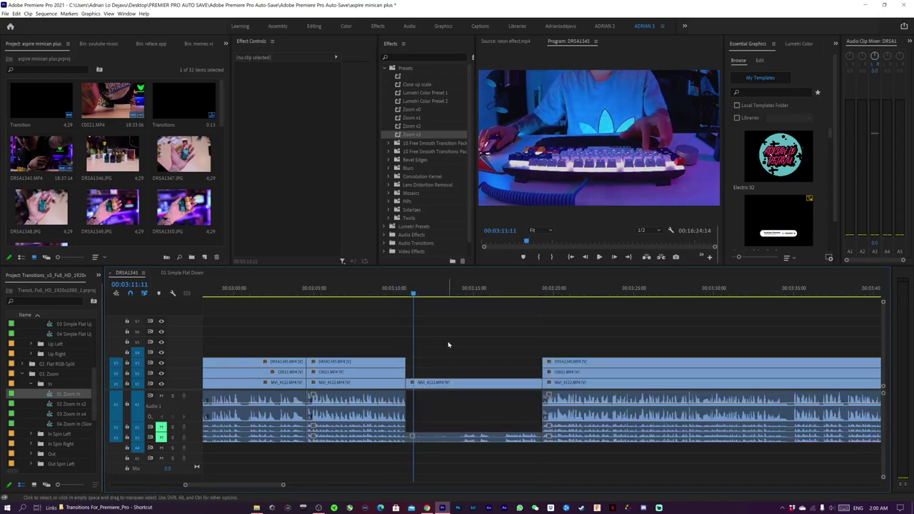
pyautogui.hotkey('ctrl', 'z')
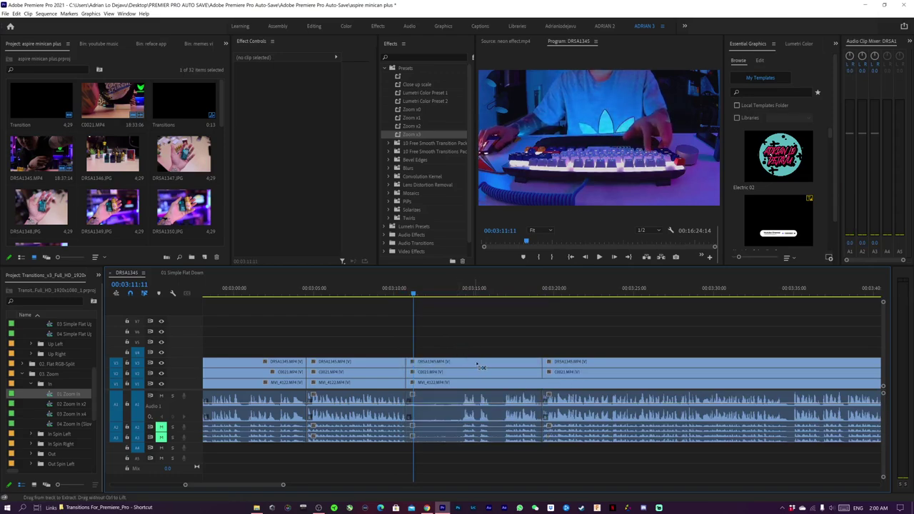
pyautogui.hotkey('ctrl', 'z')
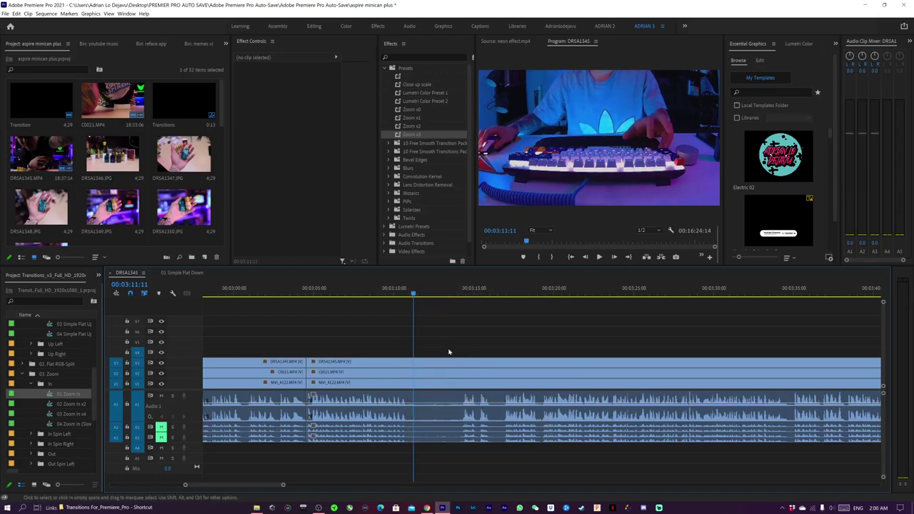
pyautogui.click(387, 288)
pyautogui.press('space')
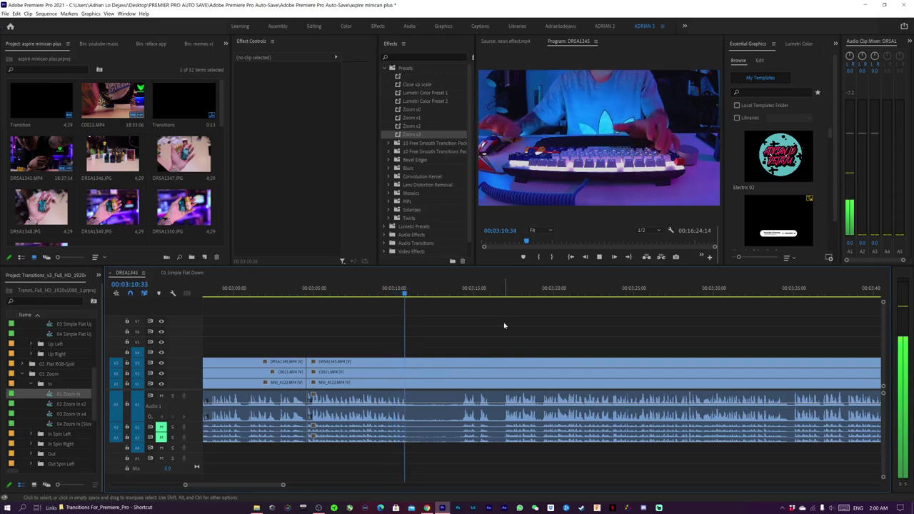
# - Cut all stacked clips at about 03:10 and shuttle back and forth with J/L to review it
pyautogui.press('space')
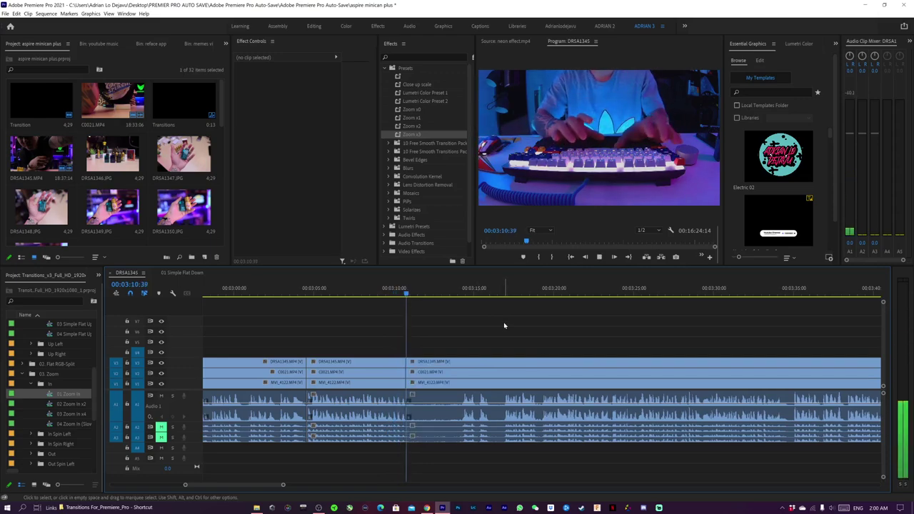
pyautogui.hotkey('ctrl', 'k')
pyautogui.press('j')
pyautogui.press('l')
pyautogui.press('l')
pyautogui.press('j')
pyautogui.press('j')
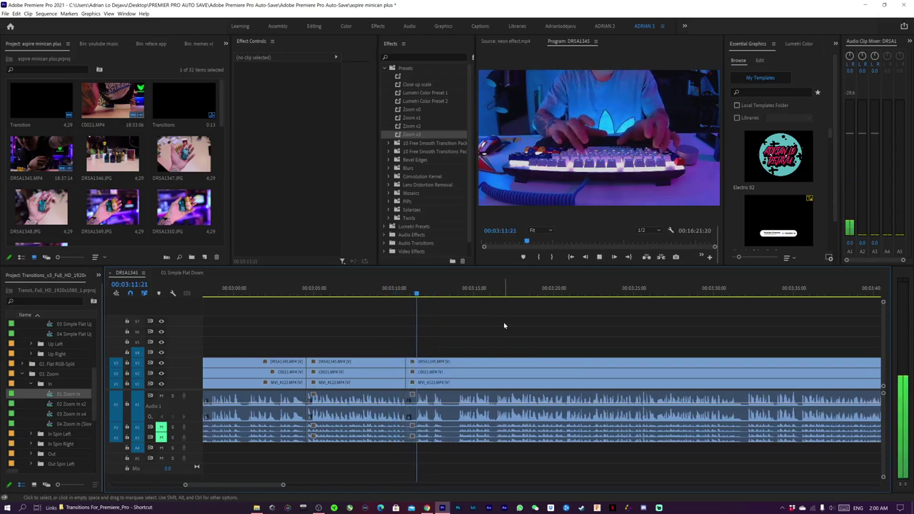
pyautogui.press('l')
pyautogui.press('l')
pyautogui.press('j')
pyautogui.press('j')
pyautogui.press('l')
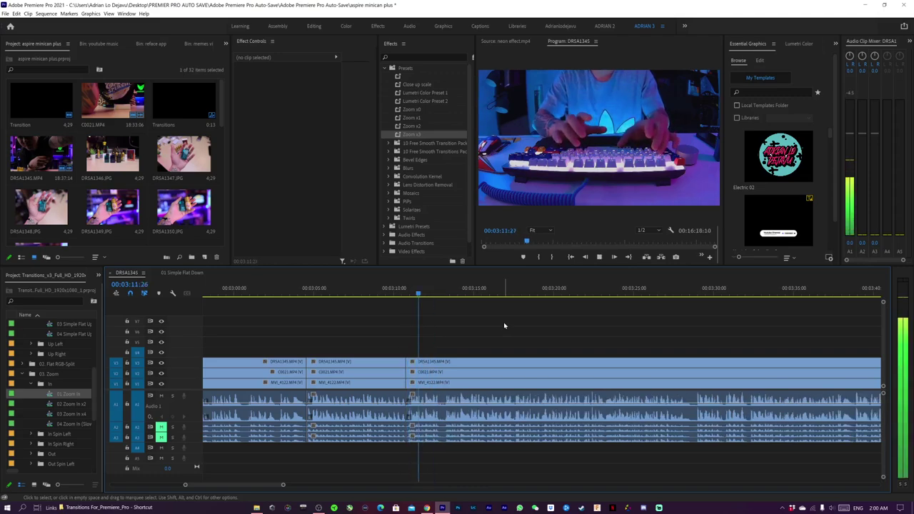
pyautogui.press('j')
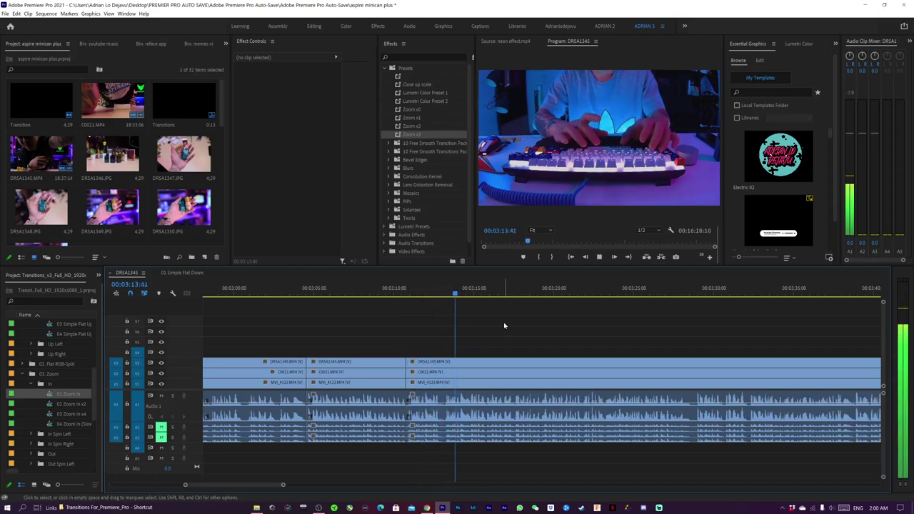
pyautogui.press('k')
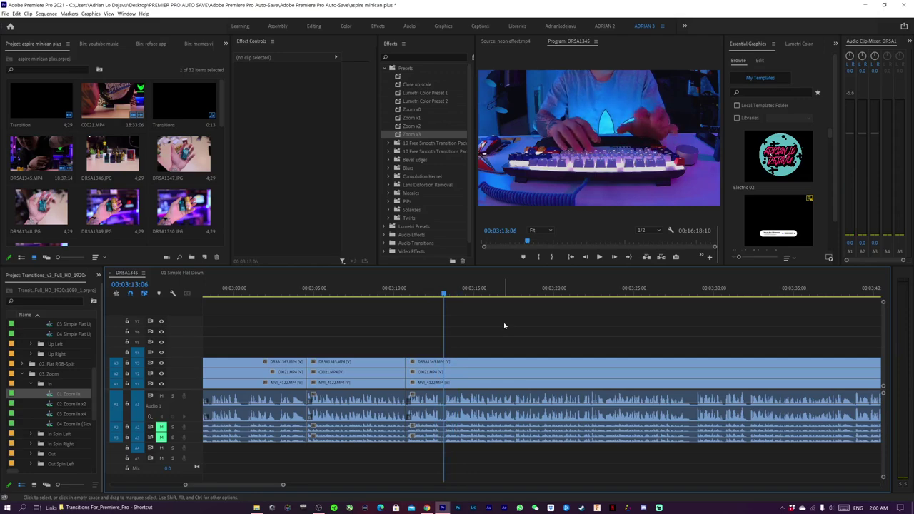
pyautogui.press('j')
pyautogui.press('j')
pyautogui.press('l')
# - Return the playhead to about 03:03 and play through the section between the cuts
pyautogui.click(414, 300)
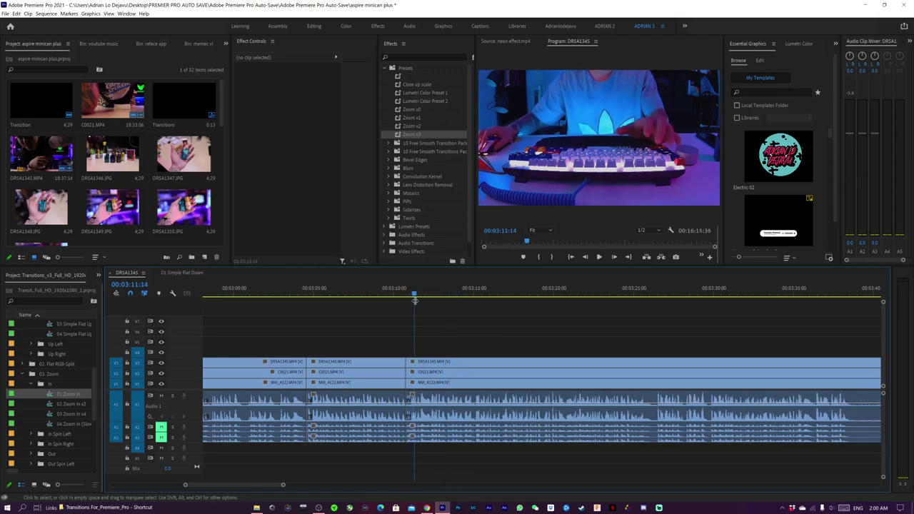
pyautogui.click(398, 294)
pyautogui.press('space')
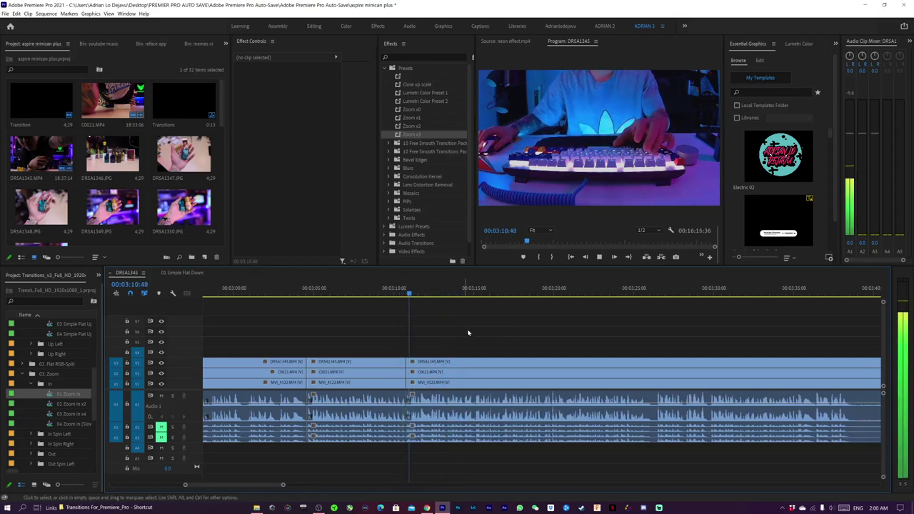
pyautogui.scroll(-1, 434, 339)
pyautogui.scroll(2, 434, 335)
pyautogui.scroll(1, 434, 335)
pyautogui.click(385, 294)
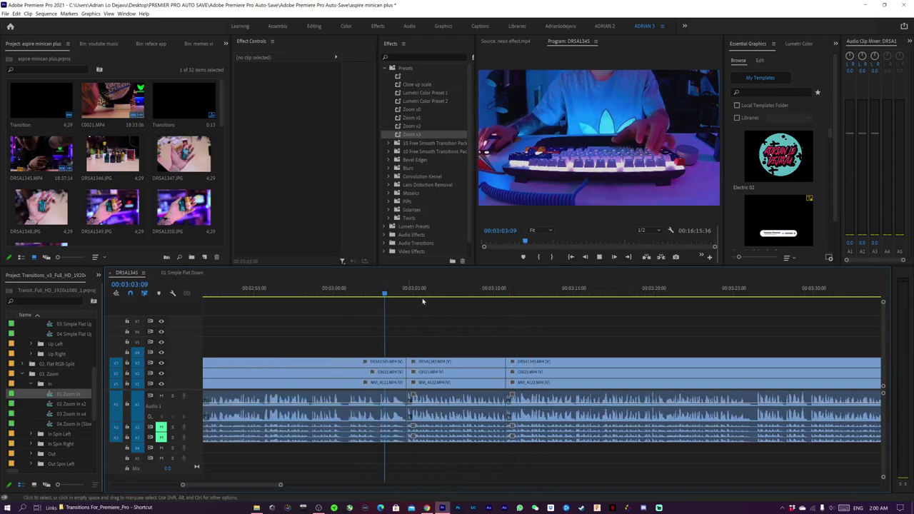
pyautogui.press('space')
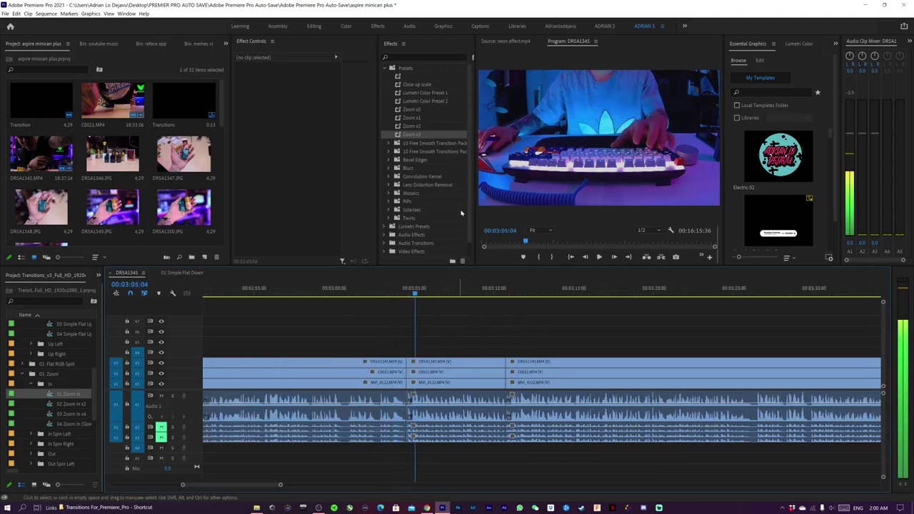
# - Apply the Zoom x1 preset to the middle V3 clip between the 03:05 and 03:10 cuts, then deselect it
pyautogui.click(413, 118)
pyautogui.moveTo(462, 300); pyautogui.dragTo(457, 363)
pyautogui.click(457, 363)
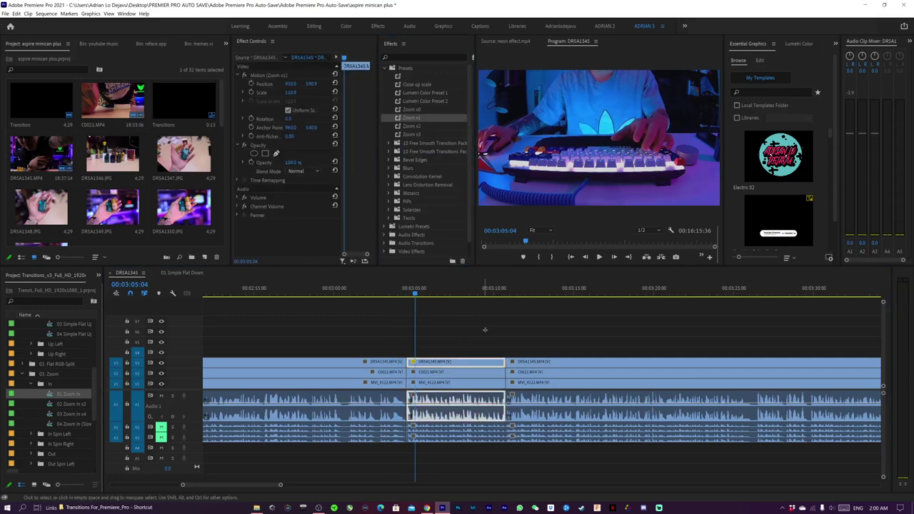
pyautogui.click(398, 307)
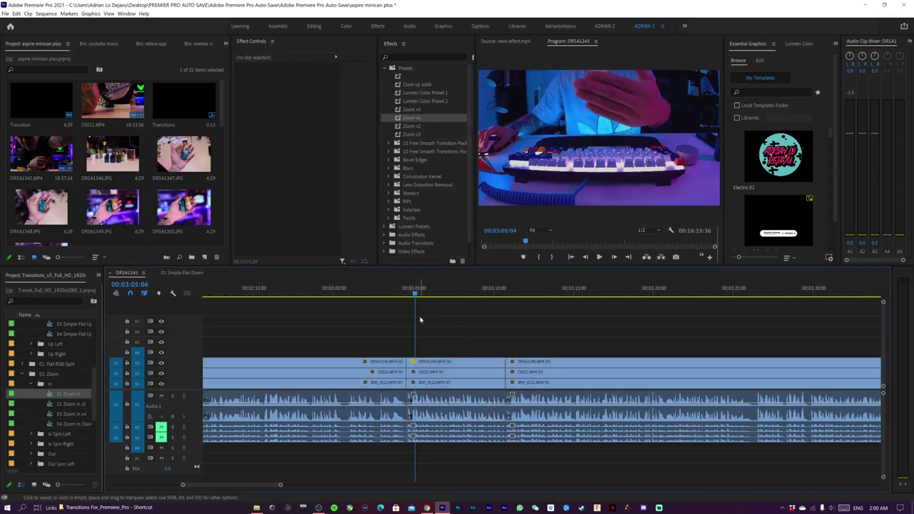
pyautogui.scroll(-2, 466, 336)
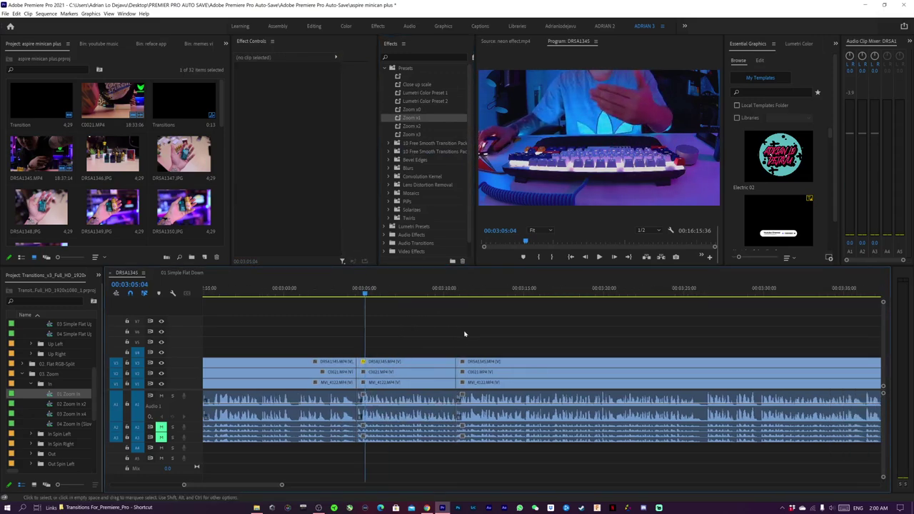
pyautogui.scroll(-2, 428, 334)
pyautogui.scroll(-2, 371, 336)
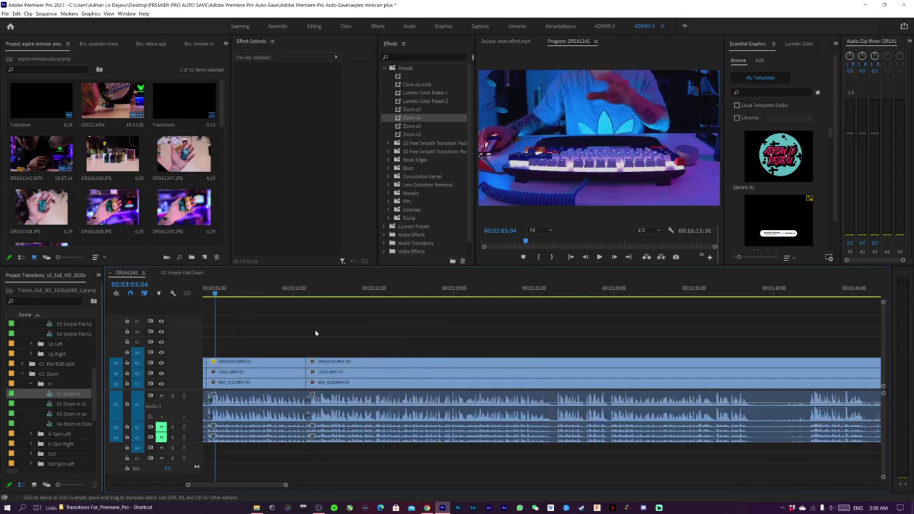
pyautogui.scroll(2, 318, 332)
pyautogui.scroll(1, 323, 332)
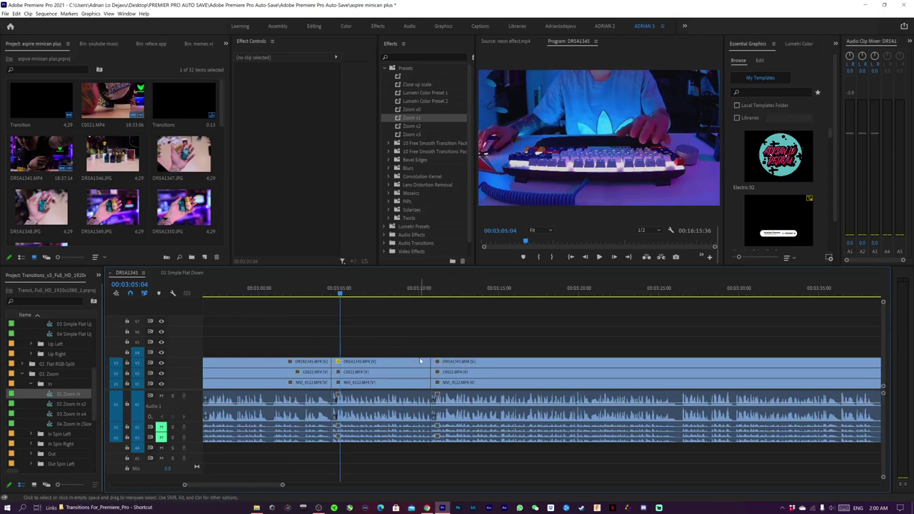
pyautogui.scroll(-1, 428, 350)
pyautogui.scroll(-2, 415, 336)
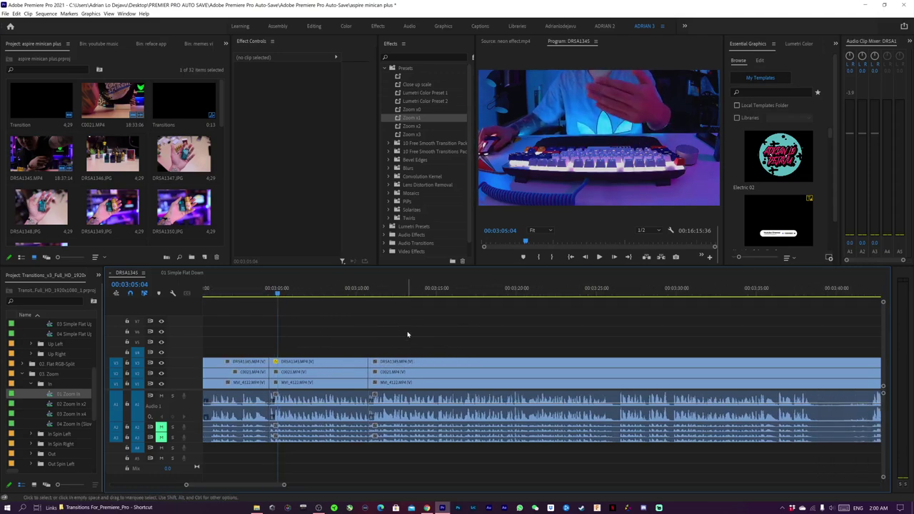
pyautogui.scroll(-1, 397, 363)
pyautogui.scroll(1, 309, 351)
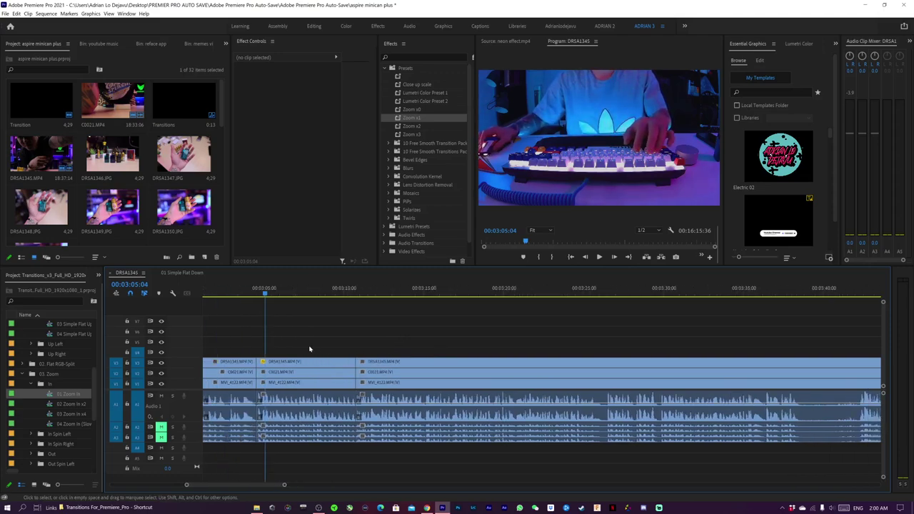
pyautogui.scroll(1, 367, 310)
pyautogui.click(414, 292)
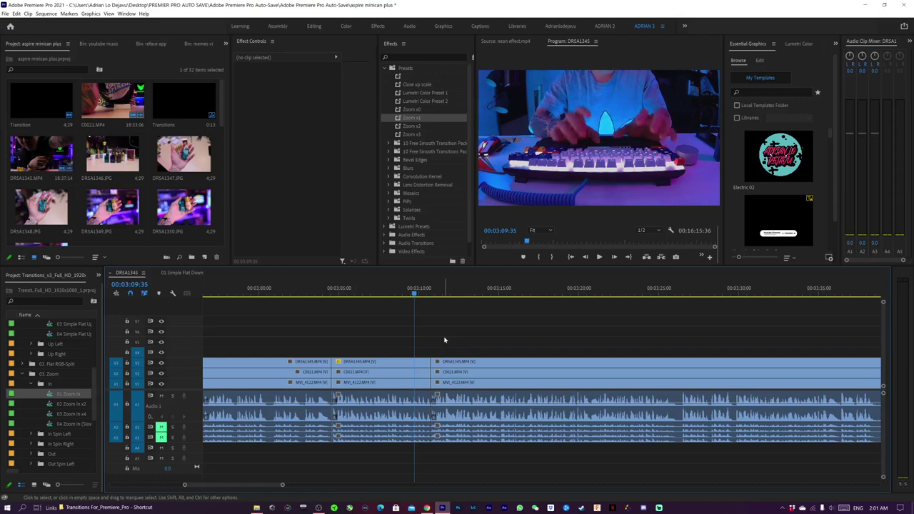
# - Play the sequence and split all stacked tracks at about 03:25
pyautogui.press('space')
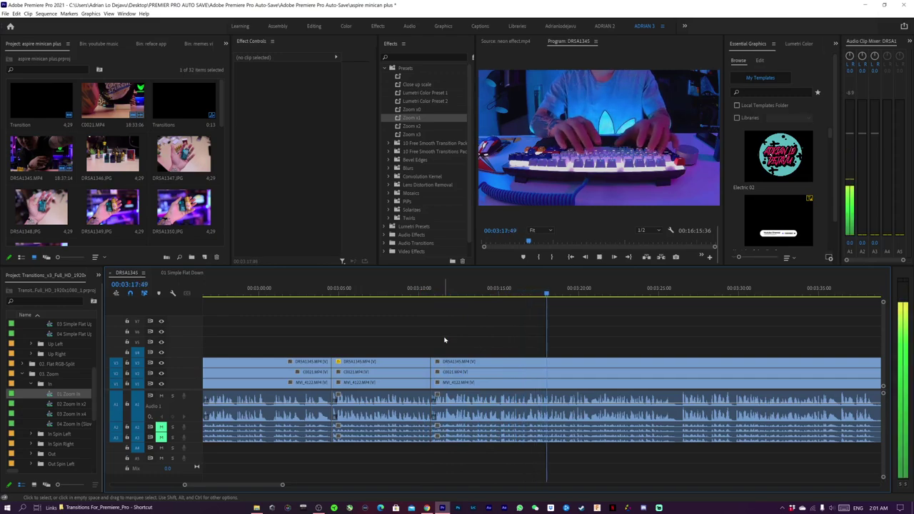
pyautogui.press('space')
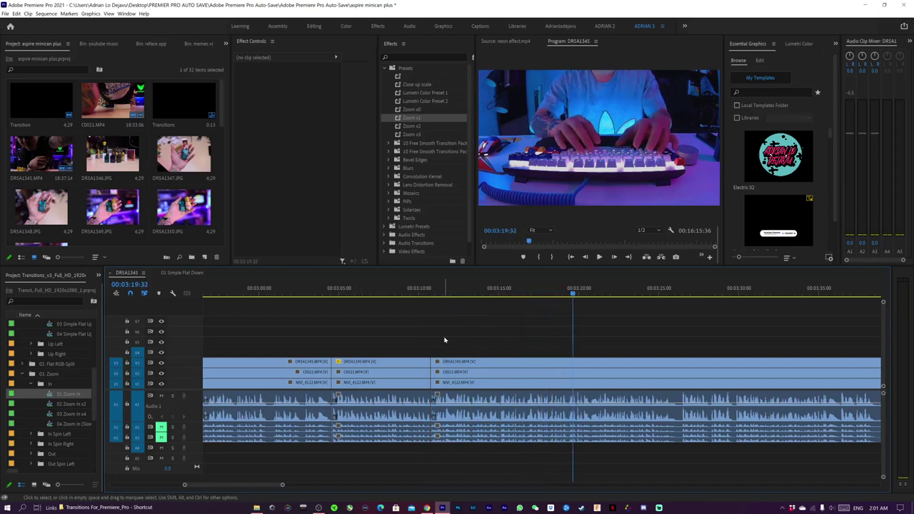
pyautogui.press('space')
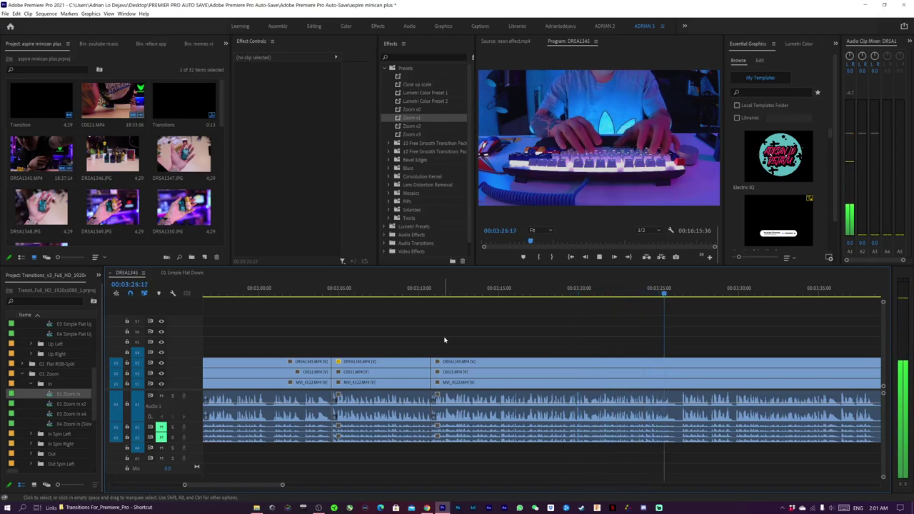
pyautogui.hotkey('ctrl', 'k')
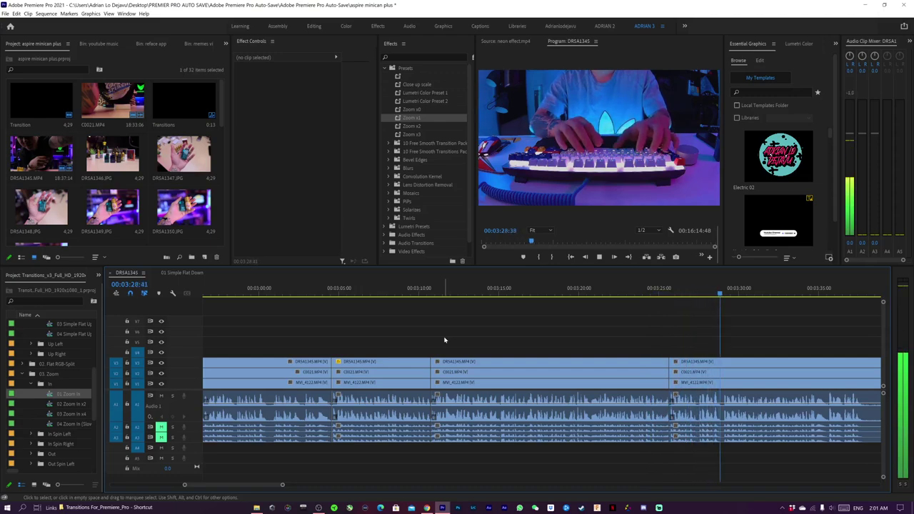
# - Review the 03:25 cut with J/K/L playback, then split the clips again at about 03:34
pyautogui.press('space')
pyautogui.press('Up')
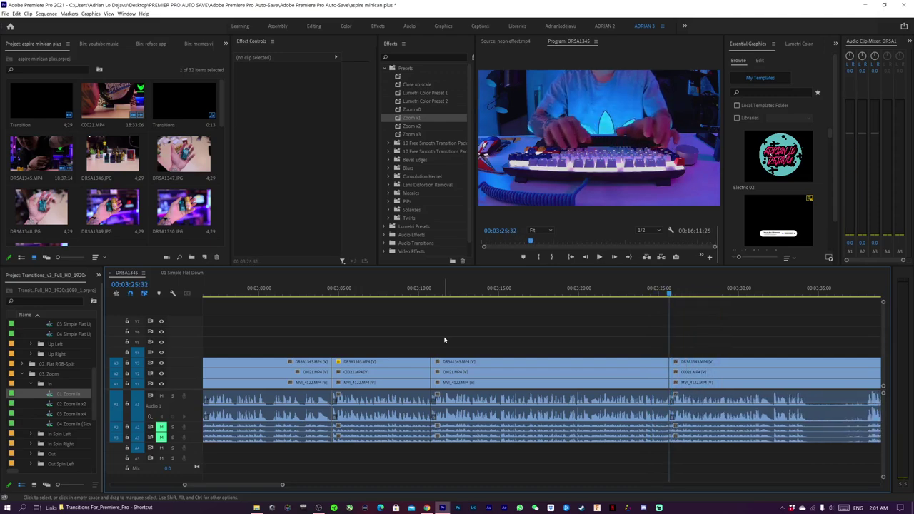
pyautogui.press('space')
pyautogui.press('space')
pyautogui.press('Up')
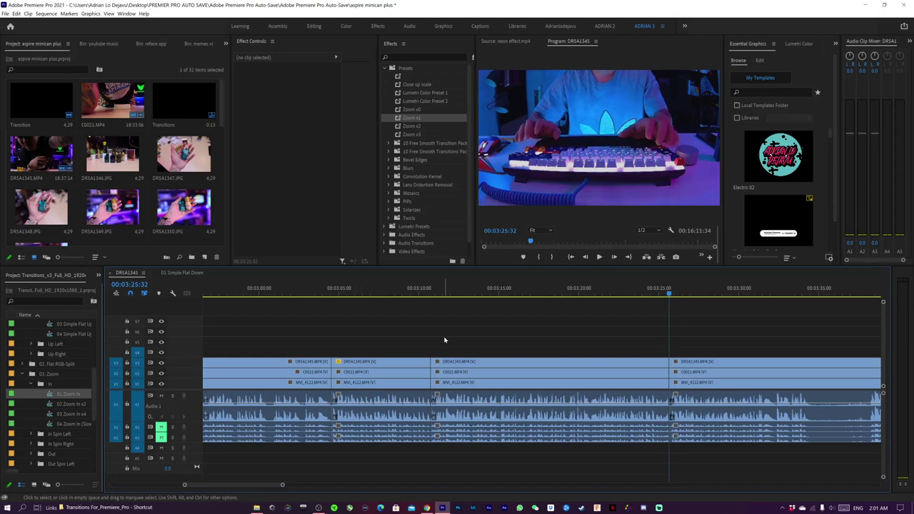
pyautogui.press('space')
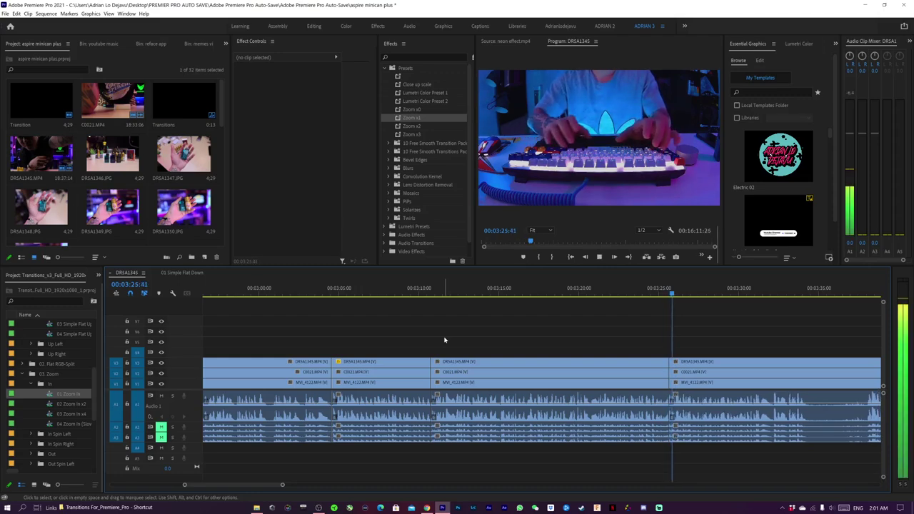
pyautogui.press('space')
pyautogui.press('space')
pyautogui.press('j')
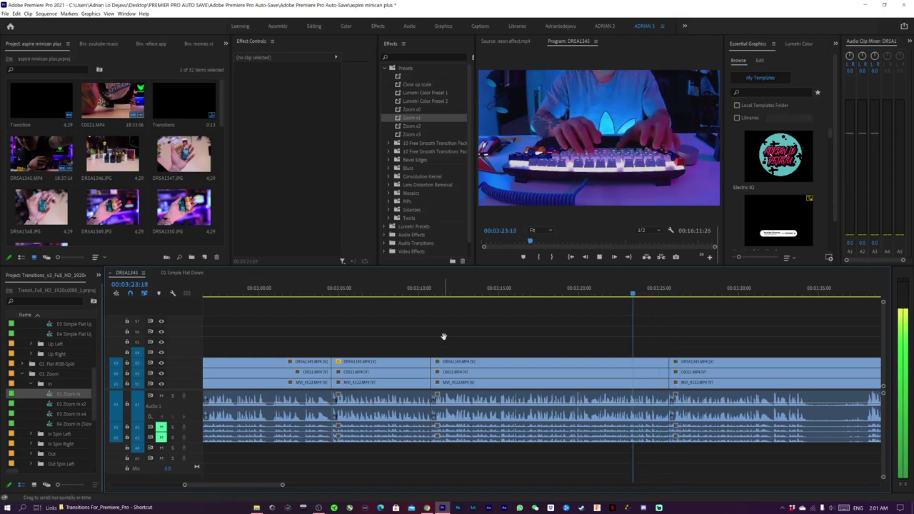
pyautogui.press('l')
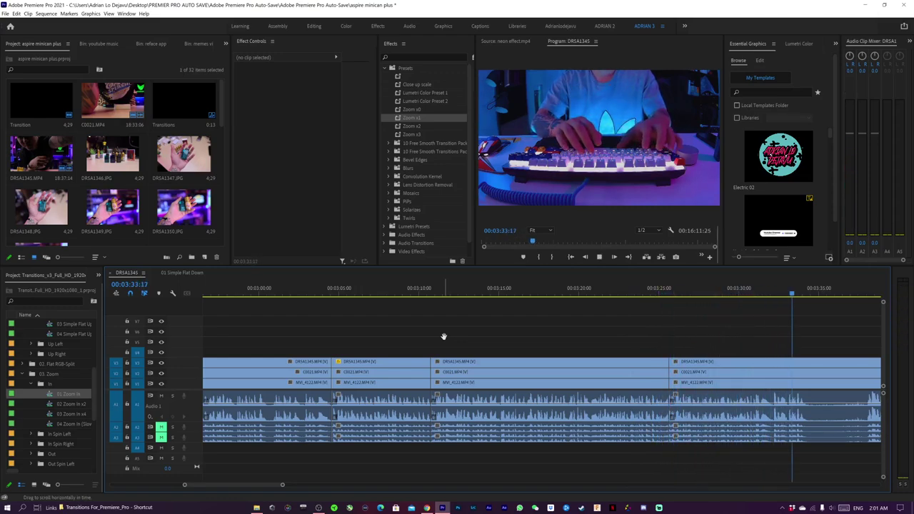
pyautogui.press('k')
pyautogui.hotkey('ctrl', 'k')
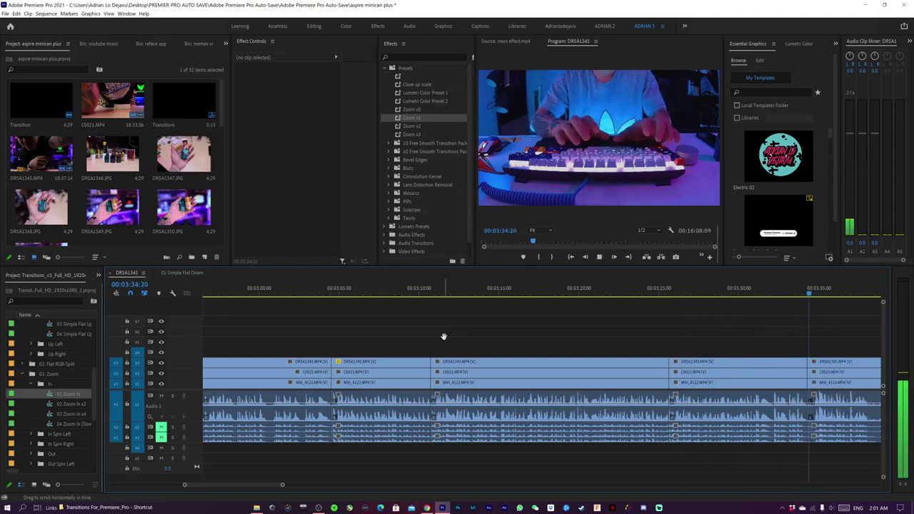
# - Play past the new cut, then place the playhead at the 03:10 cut
pyautogui.press('k')
pyautogui.press('l')
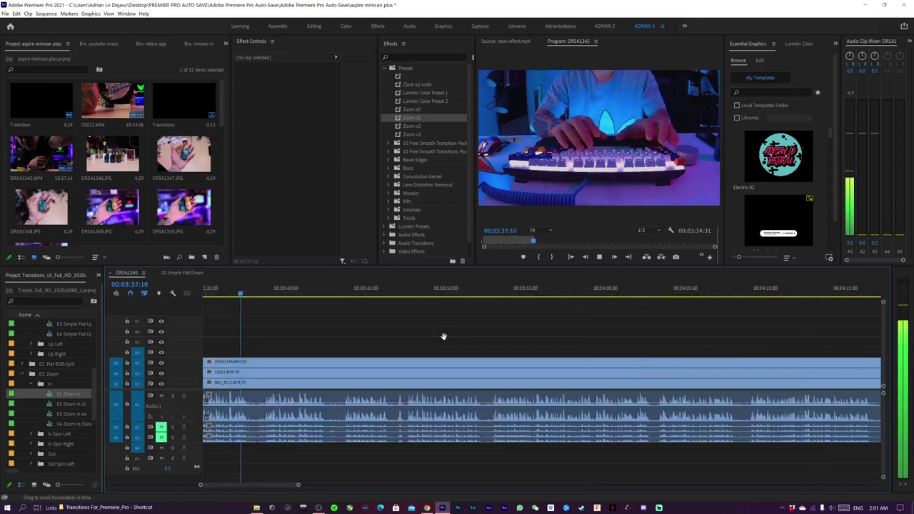
pyautogui.press('k')
pyautogui.scroll(5, 442, 336)
pyautogui.click(437, 292)
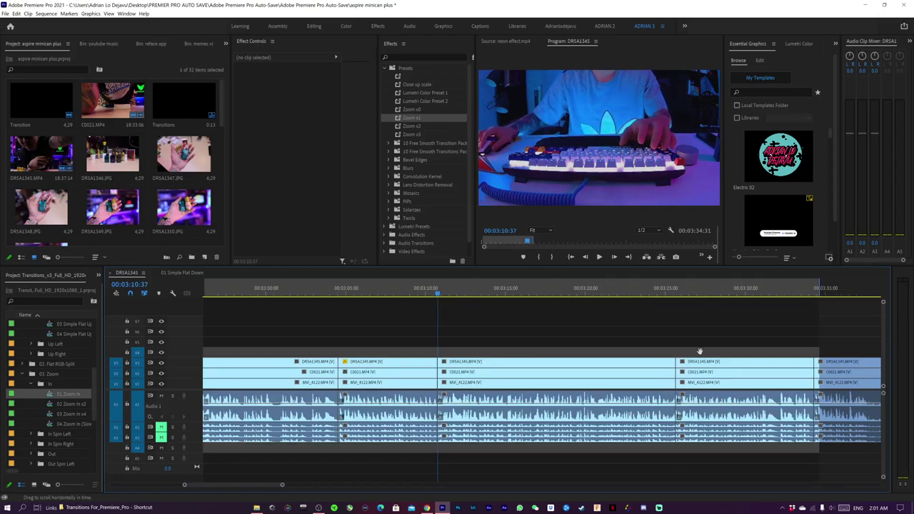
# - Test In and Out points around 03:10, clearing them with Ctrl+Shift+X and Ctrl+Shift+O
pyautogui.hotkey('ctrl', 'shift', 'x')
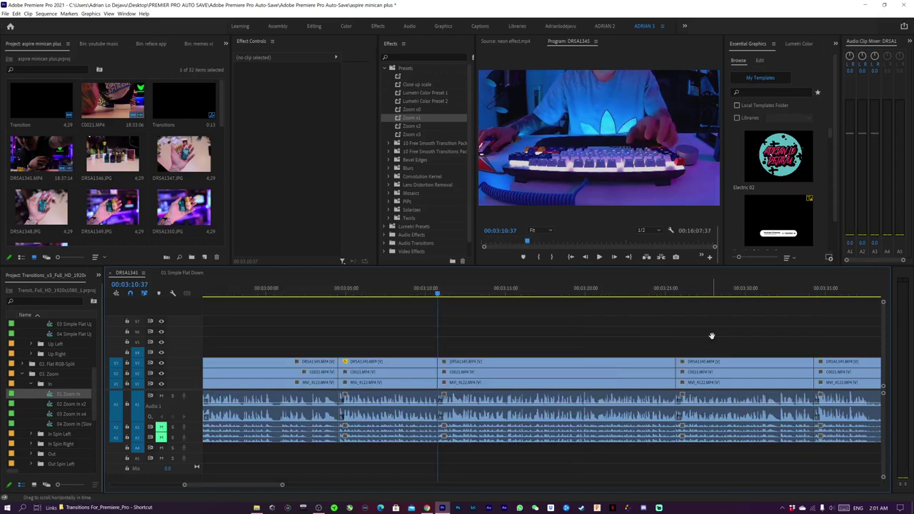
pyautogui.press('i')
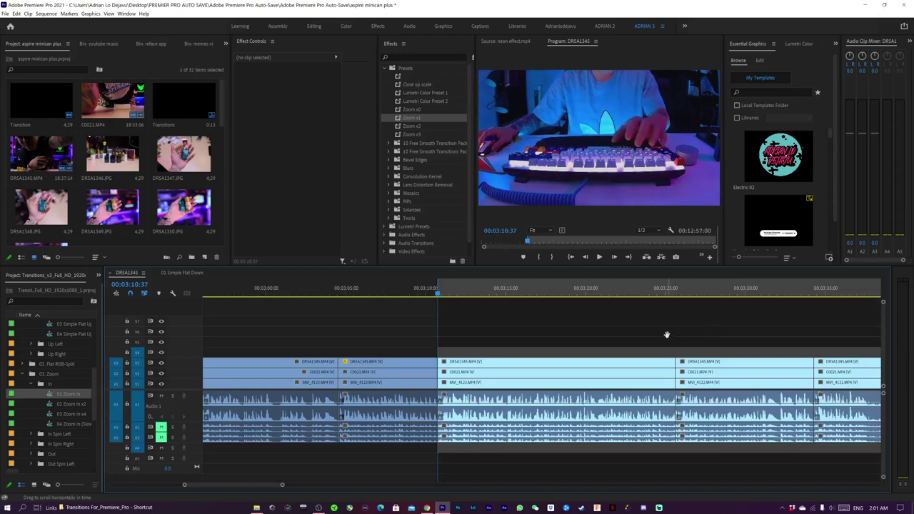
pyautogui.hotkey('ctrl', 'shift', 'i')
pyautogui.press('o')
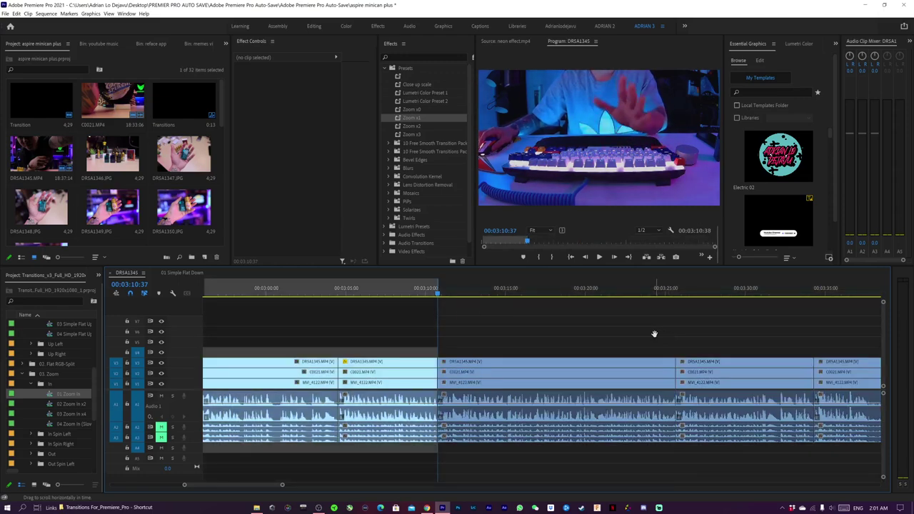
pyautogui.hotkey('ctrl', 'shift', 'o')
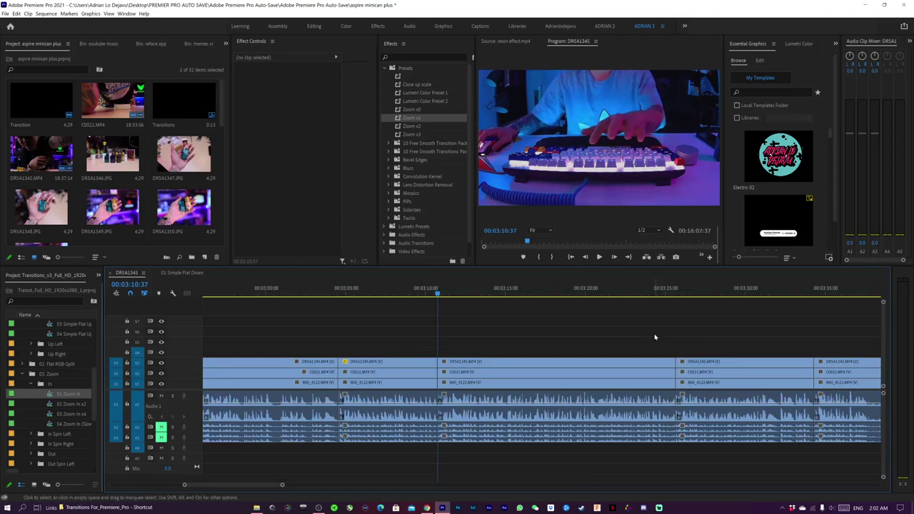
pyautogui.press('i')
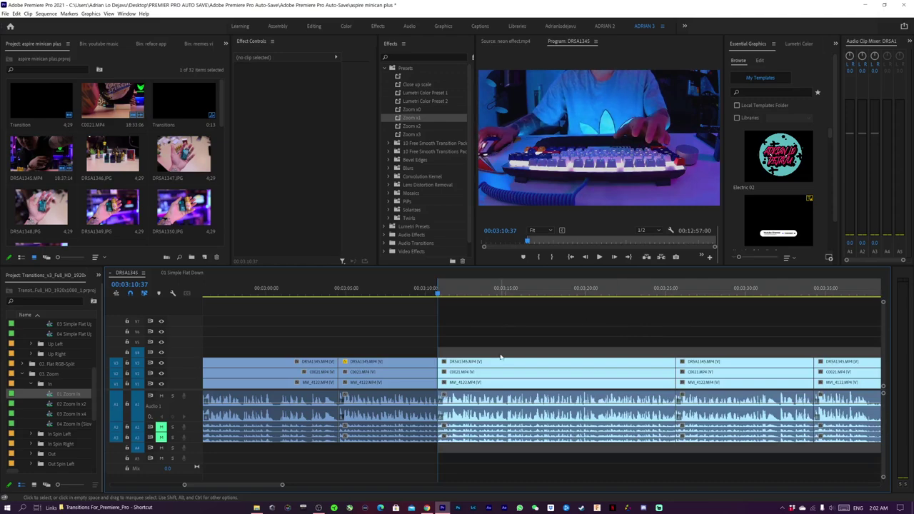
# - Clear In and Out from the time ruler menu, clear a re-marked In point, and return to 03:10
pyautogui.rightClick(493, 295)
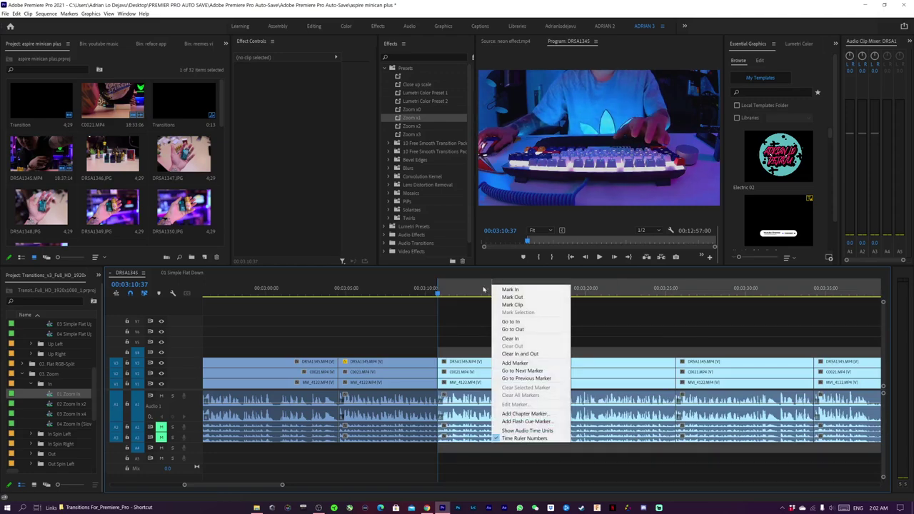
pyautogui.click(514, 355)
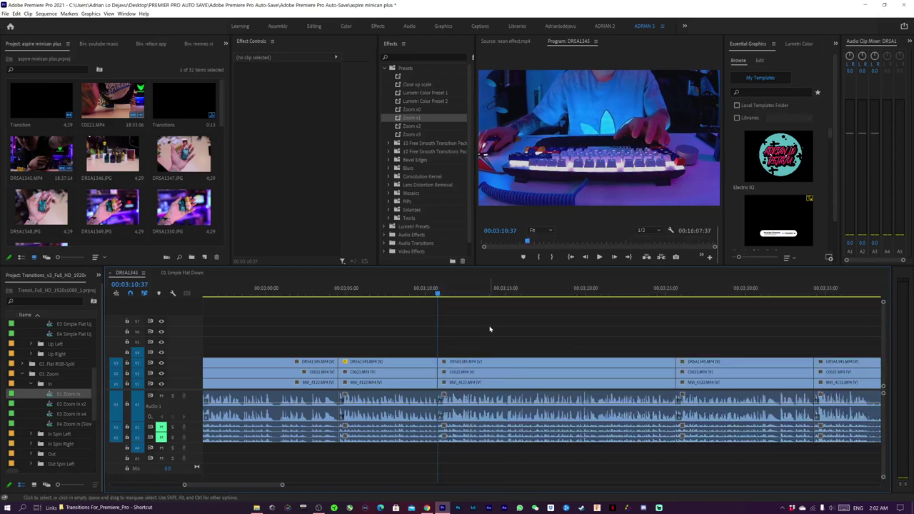
pyautogui.press('i')
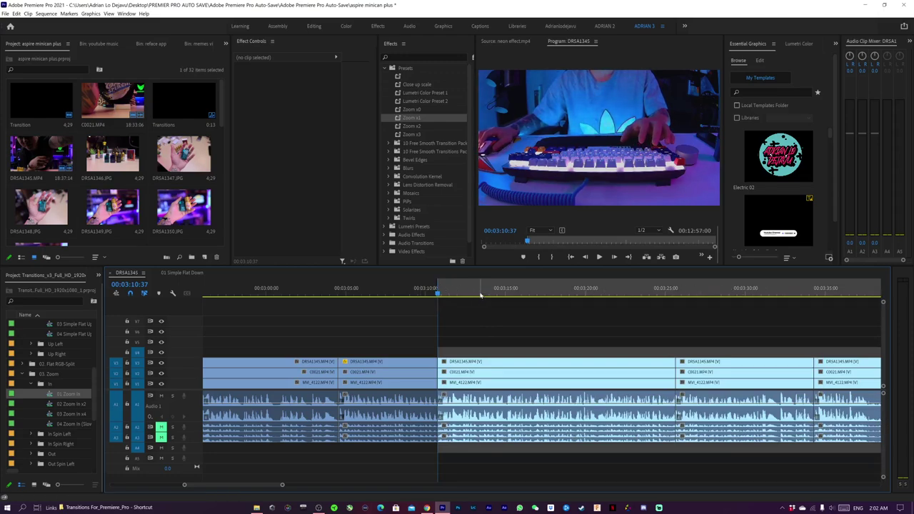
pyautogui.hotkey('ctrl', 'shift', 'x')
pyautogui.click(426, 289)
# - Apply the Zoom x2 preset to the DRSA1345 clip after the 03:25 cut and preview it
pyautogui.press('space')
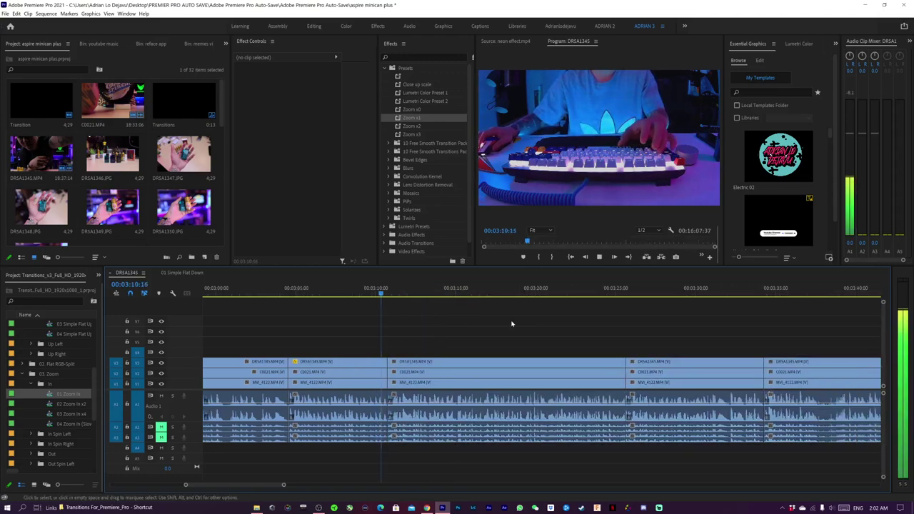
pyautogui.scroll(-2, 506, 324)
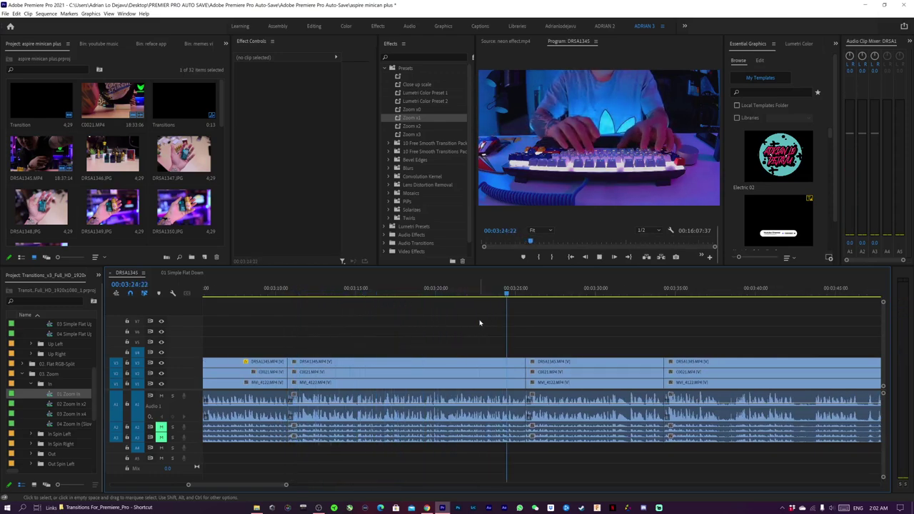
pyautogui.scroll(-1, 565, 330)
pyautogui.scroll(-1, 309, 332)
pyautogui.press('space')
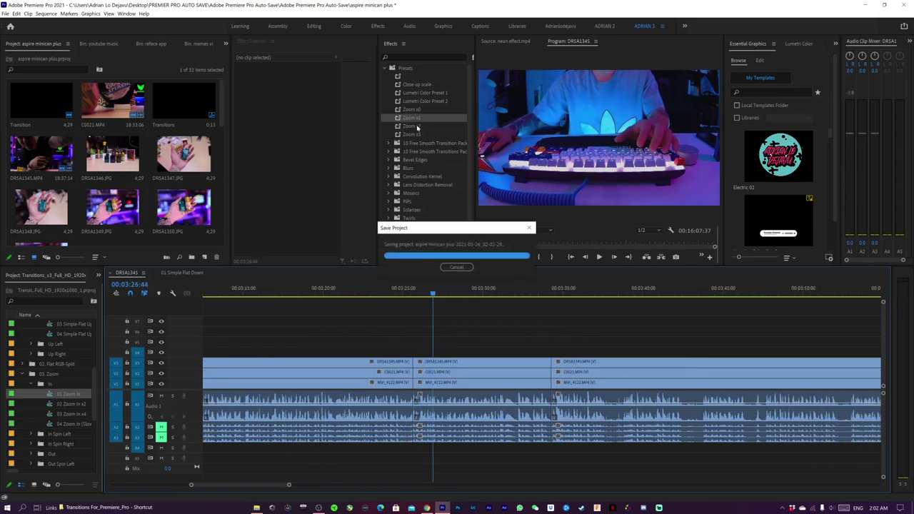
pyautogui.moveTo(440, 235); pyautogui.dragTo(442, 364)
pyautogui.press('Up')
pyautogui.press('space')
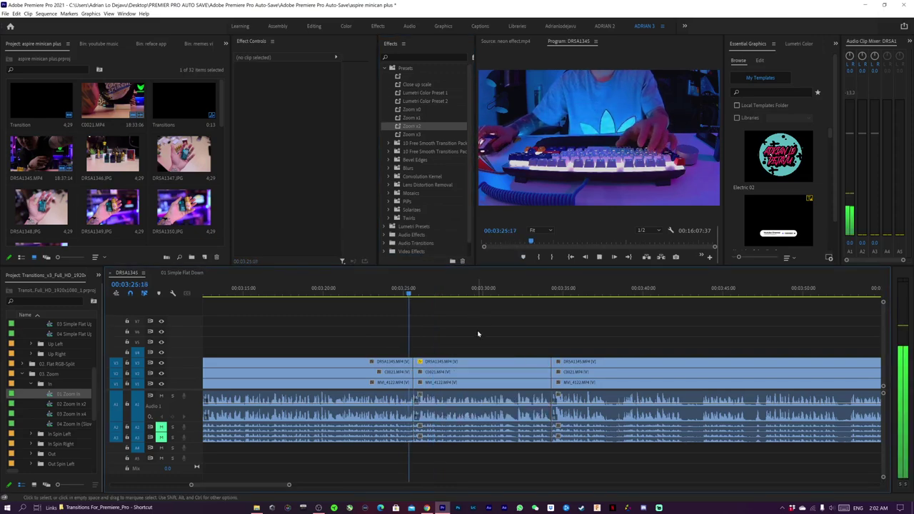
# - Play ahead and split the stacked clips at about 03:37
pyautogui.scroll(-3, 478, 334)
pyautogui.click(477, 334)
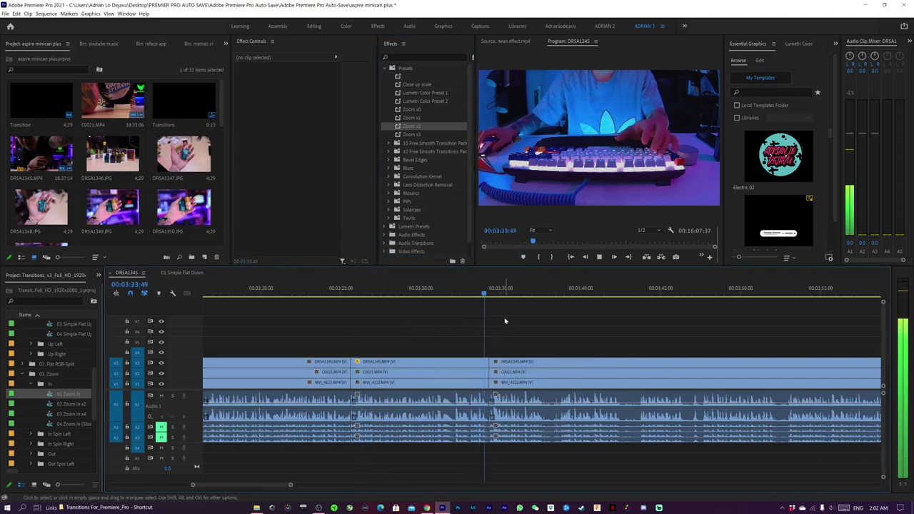
pyautogui.scroll(-3, 540, 342)
pyautogui.scroll(-3, 514, 344)
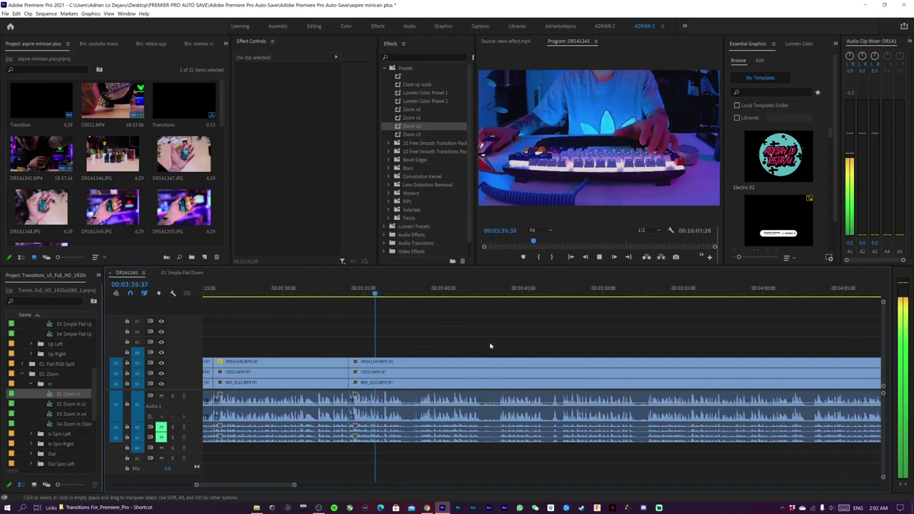
pyautogui.press('space')
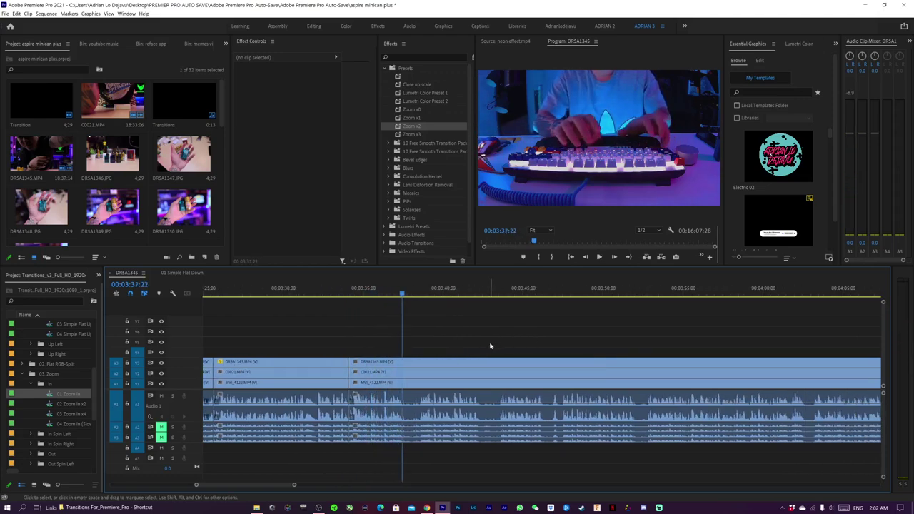
pyautogui.hotkey('ctrl', 'k')
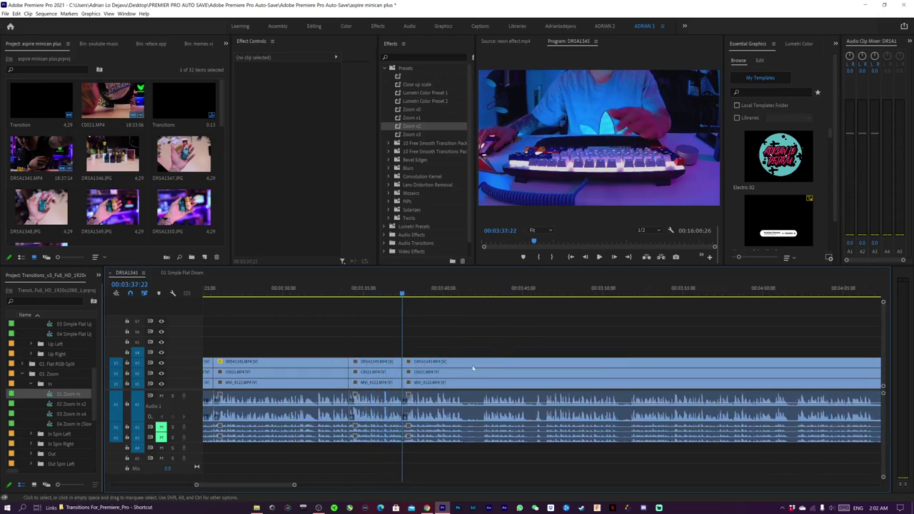
# - Restack the MVI_4122 piece after the 03:37 cut on V4 and preview from just past the cut
pyautogui.moveTo(440, 383); pyautogui.dragTo(441, 351)
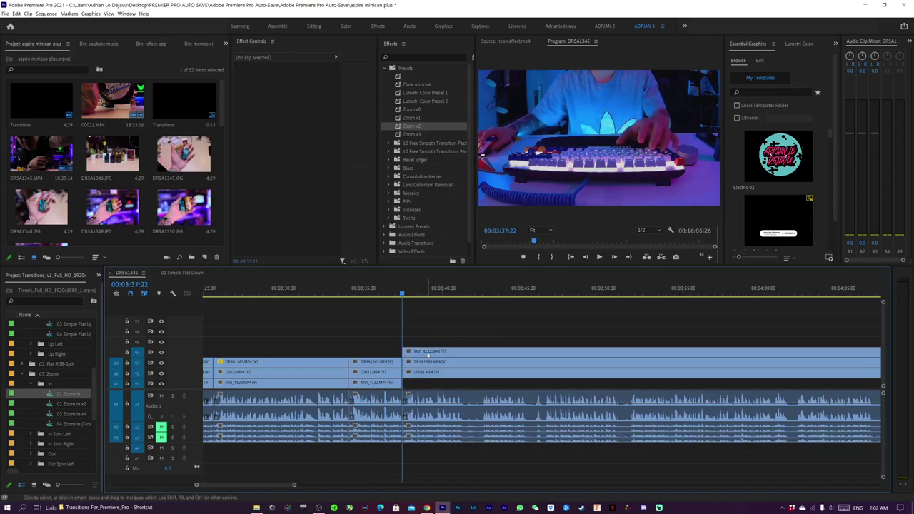
pyautogui.click(435, 350)
pyautogui.hotkey('ctrl', 'z')
pyautogui.click(437, 345)
pyautogui.moveTo(439, 381)
pyautogui.mouseDown()
pyautogui.moveTo(444, 334)
pyautogui.moveTo(430, 386)
pyautogui.mouseUp()
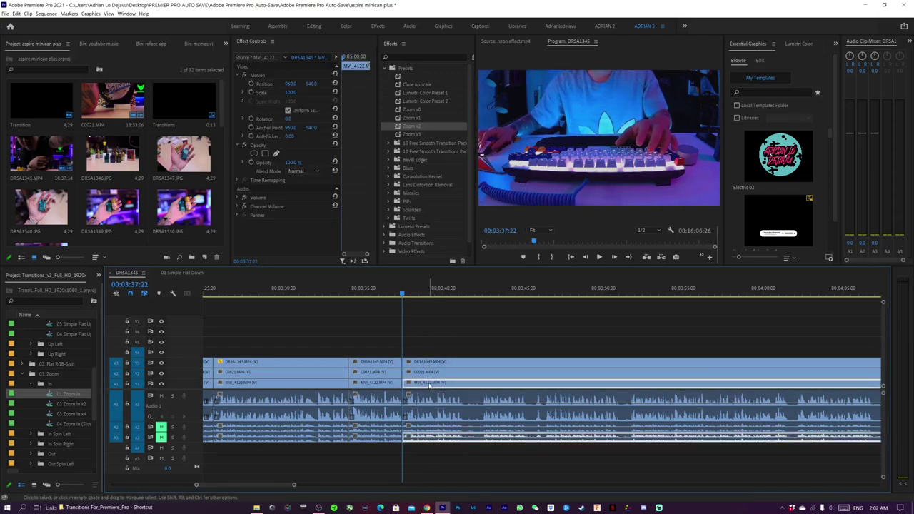
pyautogui.hotkey('ctrl', 'z')
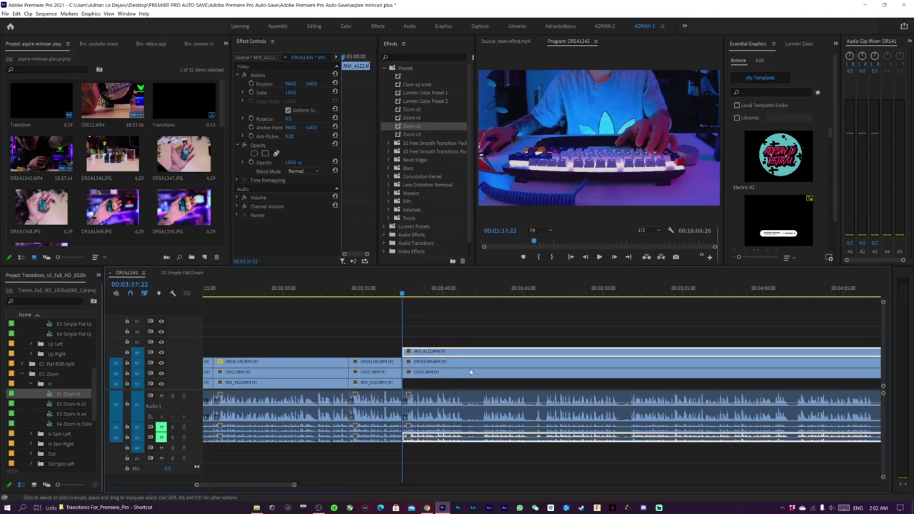
pyautogui.hscroll(3, 471, 314)
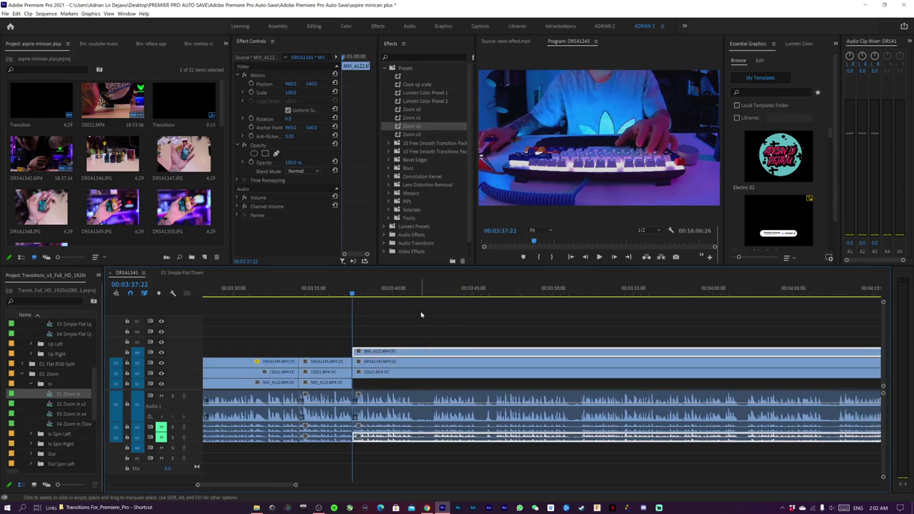
pyautogui.click(395, 306)
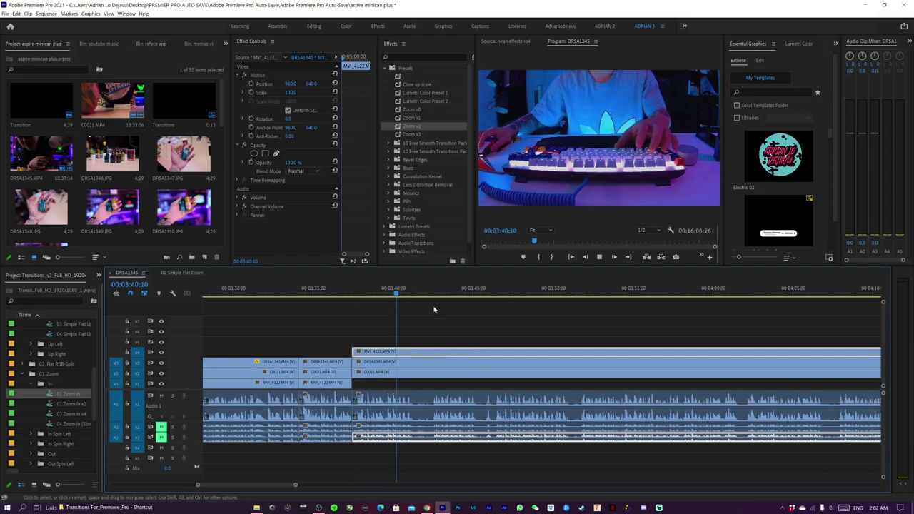
pyautogui.press('space')
pyautogui.press('space')
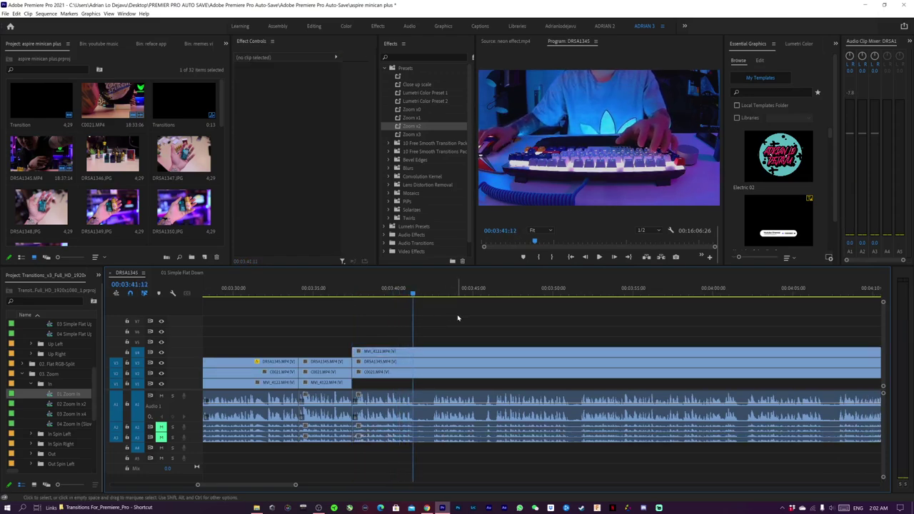
# - Split at the playhead and try moving the MVI_4122 piece down to V1, then undo it
pyautogui.hotkey('ctrl', 'k')
pyautogui.click(441, 362)
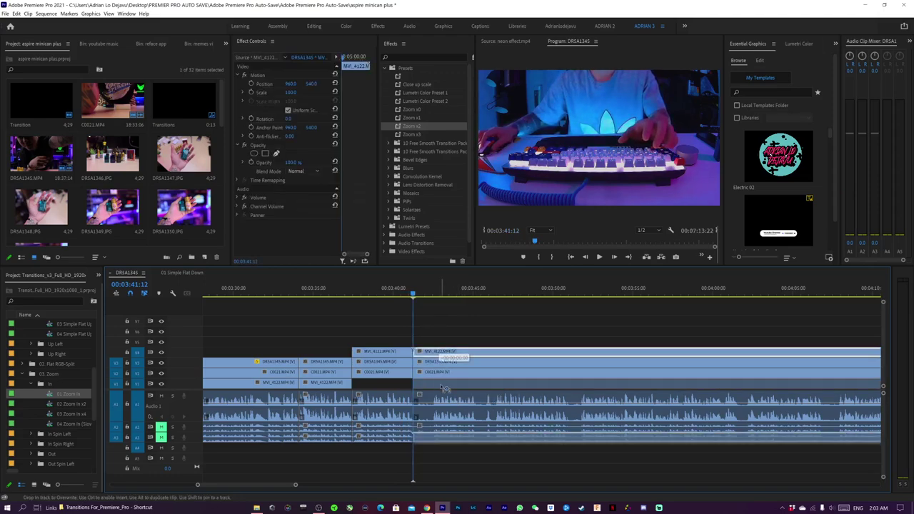
pyautogui.moveTo(440, 352); pyautogui.dragTo(441, 383)
pyautogui.click(458, 338)
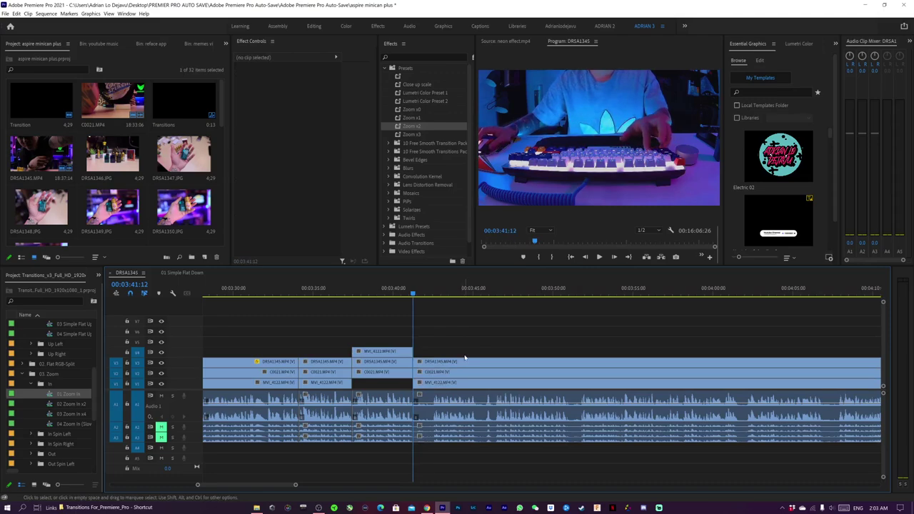
pyautogui.hotkey('ctrl', 'z')
pyautogui.hotkey('ctrl', 'z')
# - Play from about 03:36 and cut the stacked clips at 03:41:08 and the next beat
pyautogui.click(341, 291)
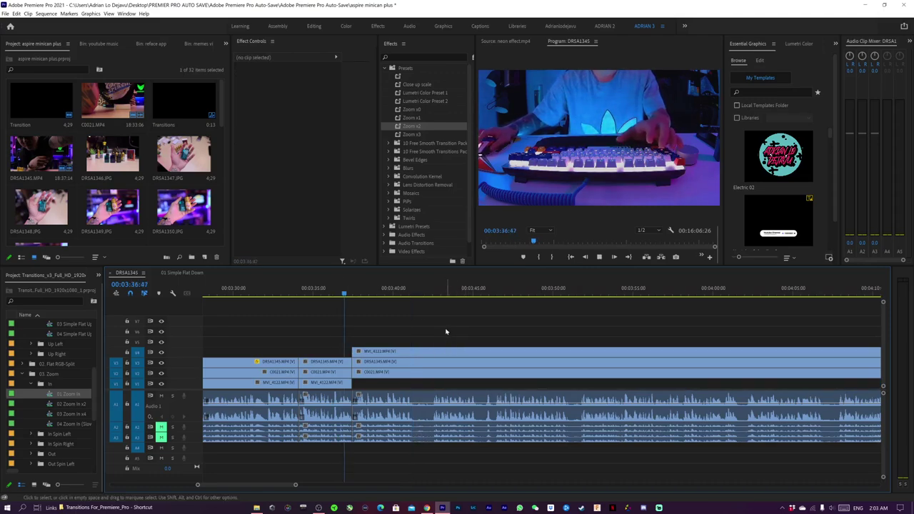
pyautogui.press('space')
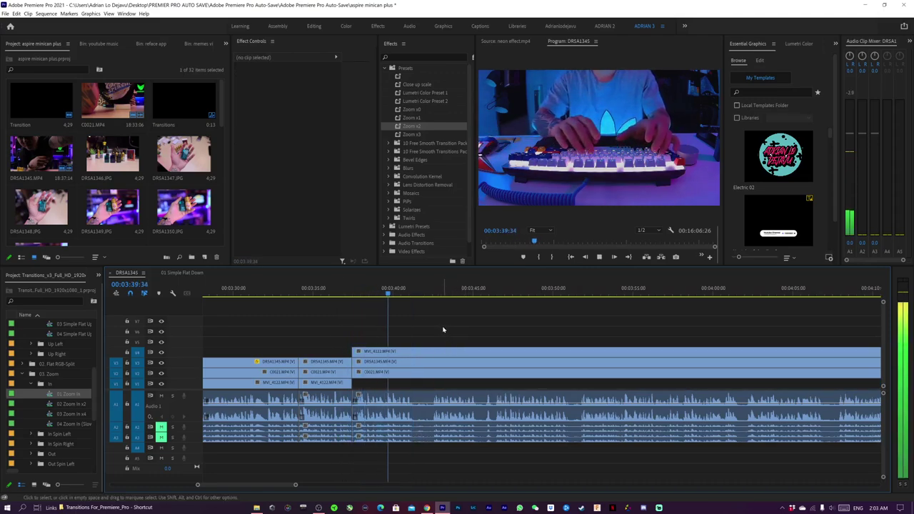
pyautogui.press('space')
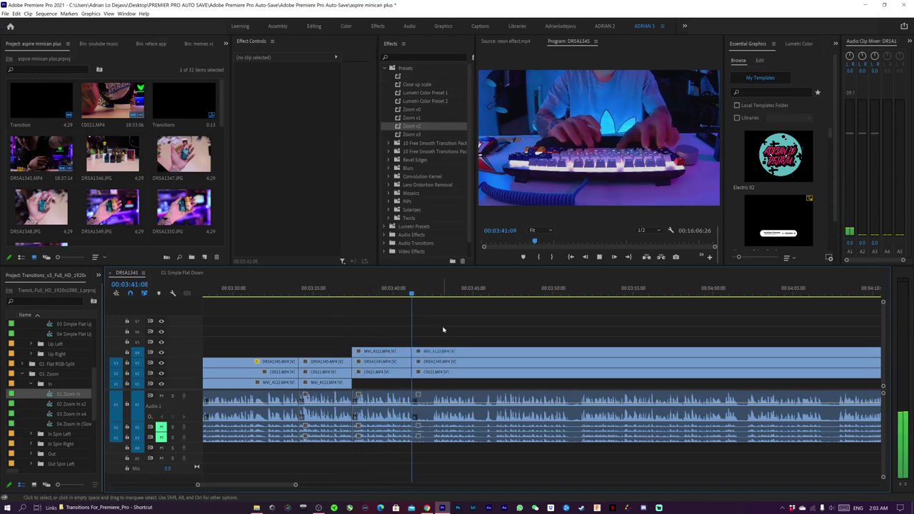
pyautogui.hotkey('ctrl', 'k')
pyautogui.press('space')
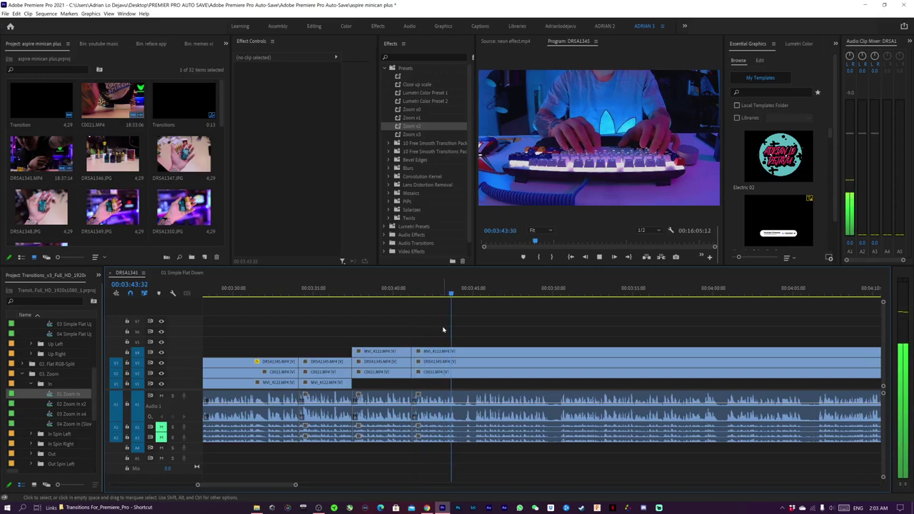
pyautogui.hotkey('ctrl', 'k')
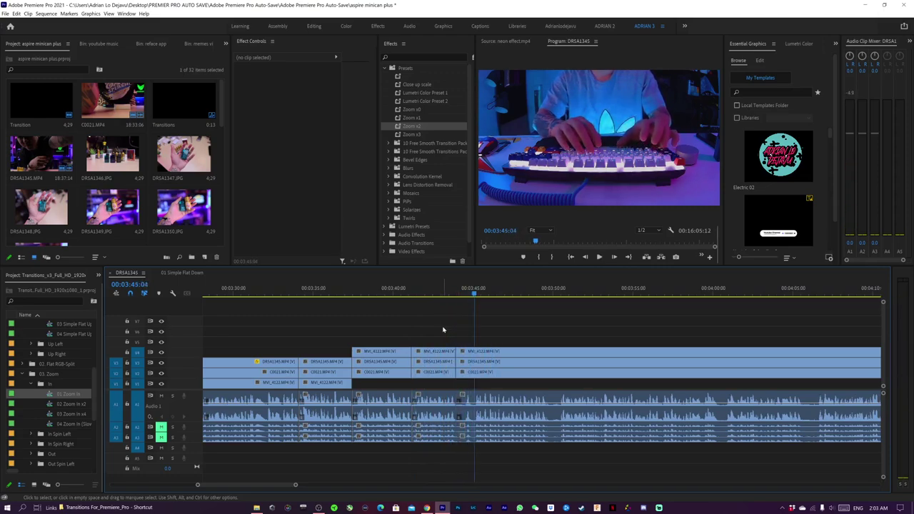
# - Replay the latest cut, trim with W at 03:43:30, then cut again and ripple-trim with Q
pyautogui.press('Up')
pyautogui.press('Up')
pyautogui.hotkey('shift', 'k')
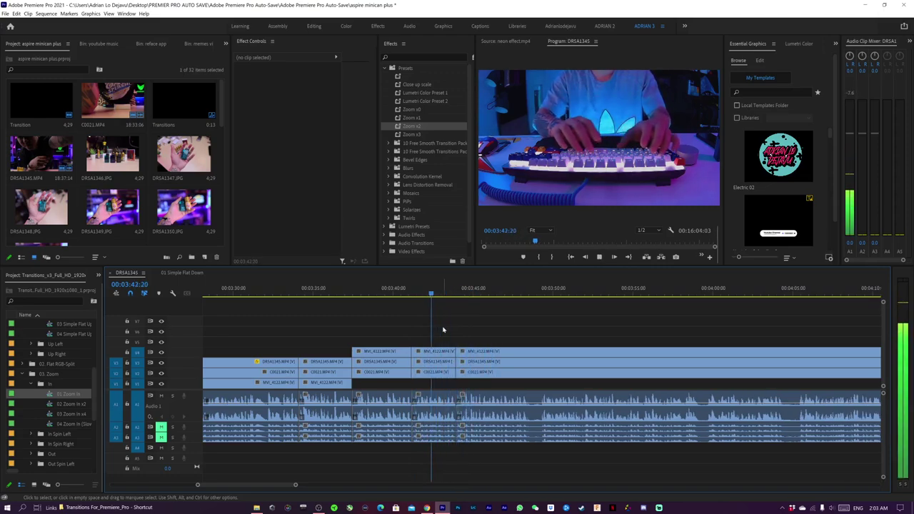
pyautogui.press('space')
pyautogui.press('w')
pyautogui.press('space')
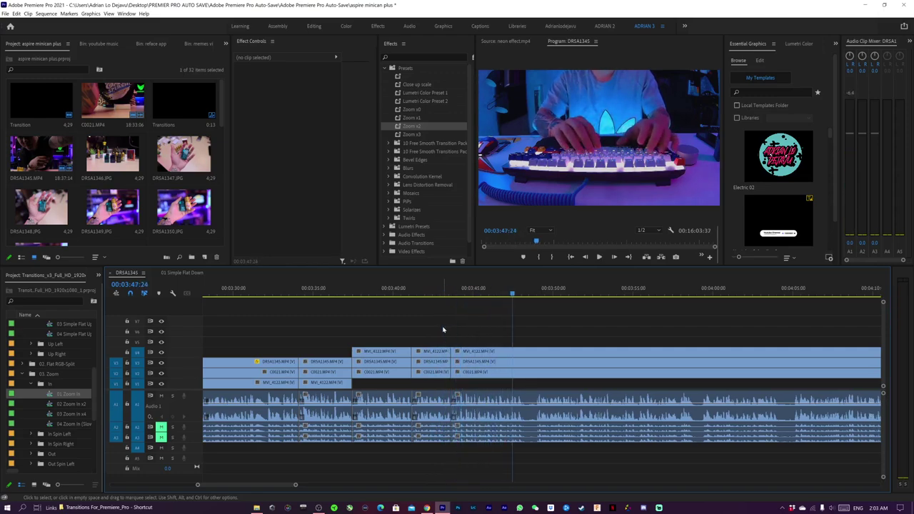
pyautogui.hotkey('ctrl', 'k')
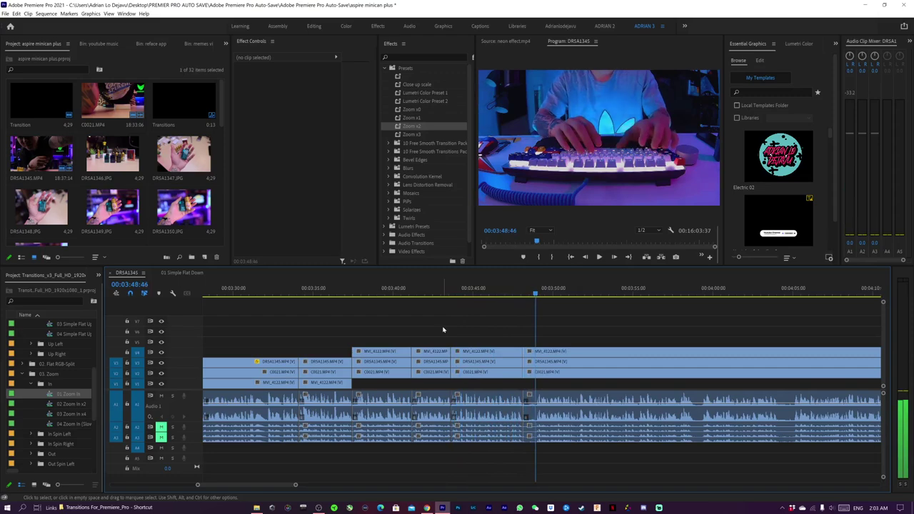
pyautogui.press('q')
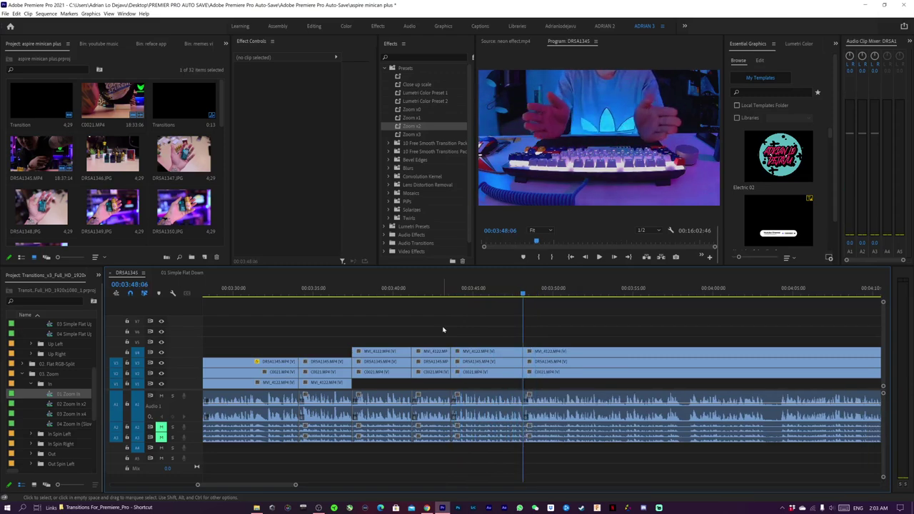
# - Move the playhead to 03:44:39 and ripple-delete the short stacked section starting at 03:43:30
pyautogui.click(597, 289)
pyautogui.scroll(-3, 577, 322)
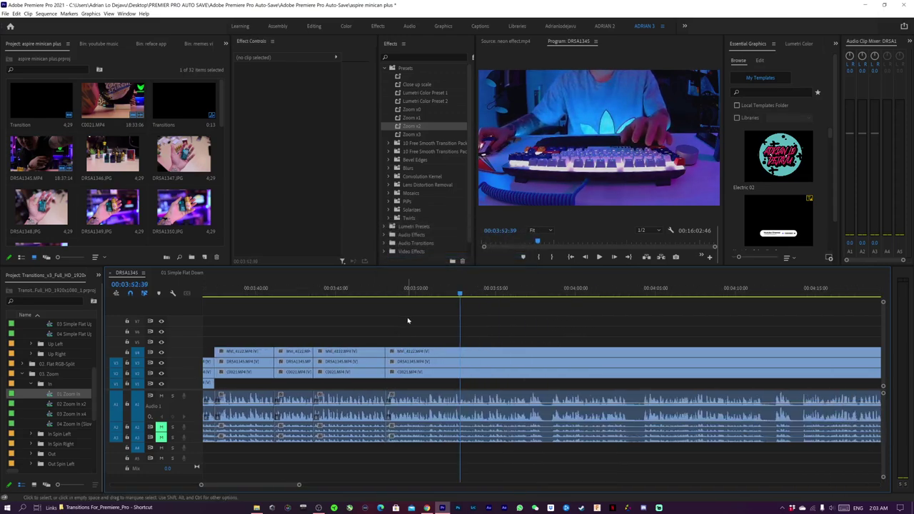
pyautogui.scroll(2, 414, 318)
pyautogui.click(407, 288)
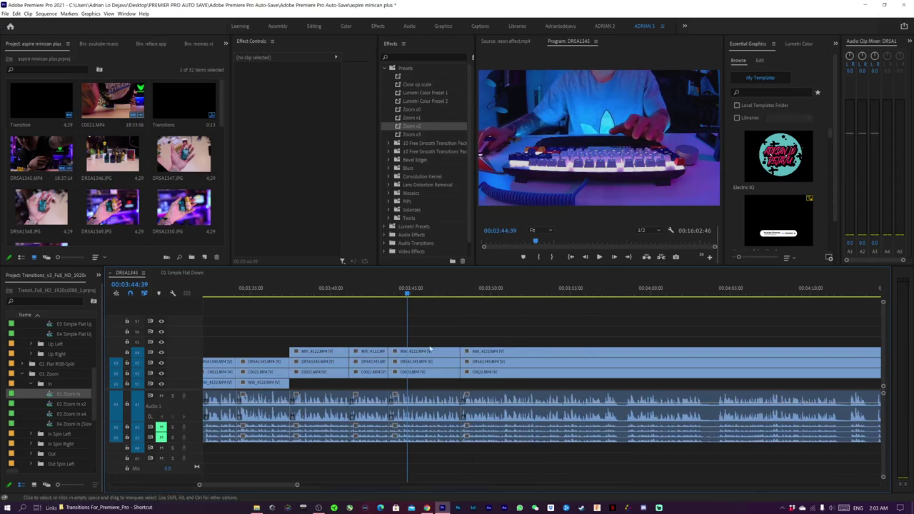
pyautogui.click(424, 416)
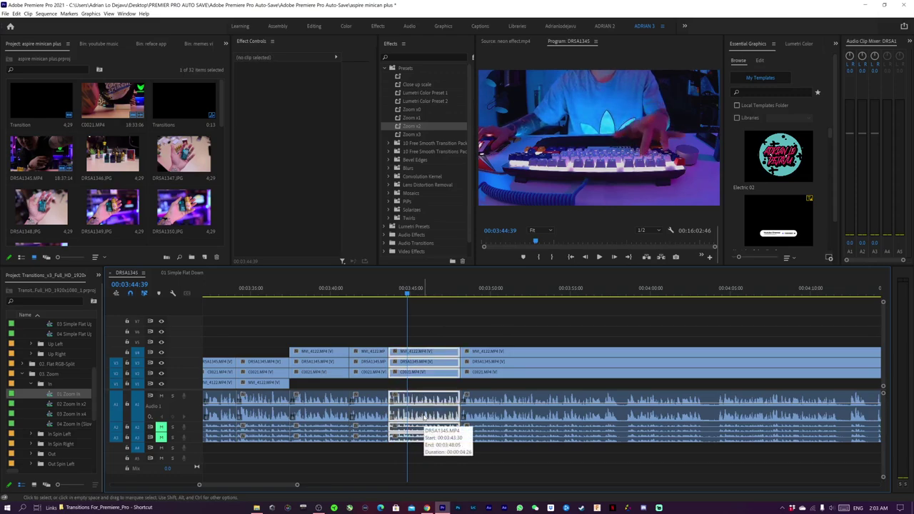
pyautogui.hotkey('shift', 'Delete')
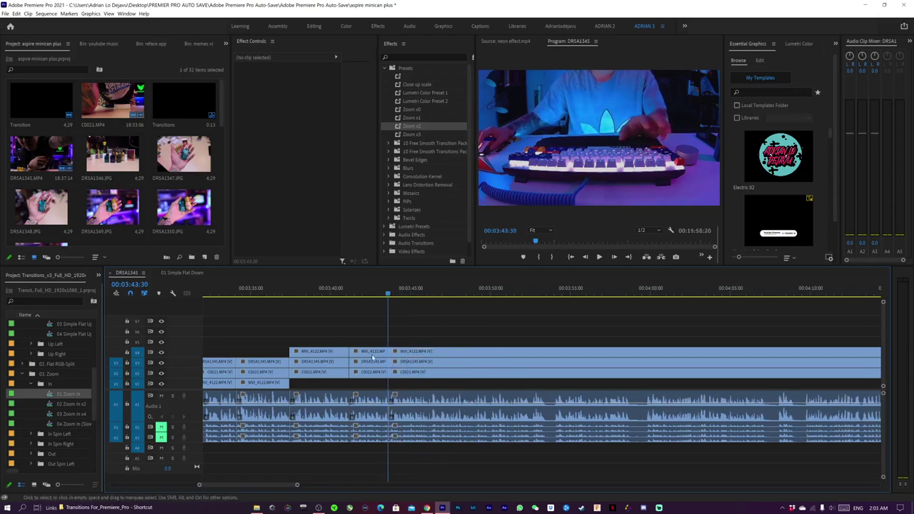
pyautogui.click(405, 372)
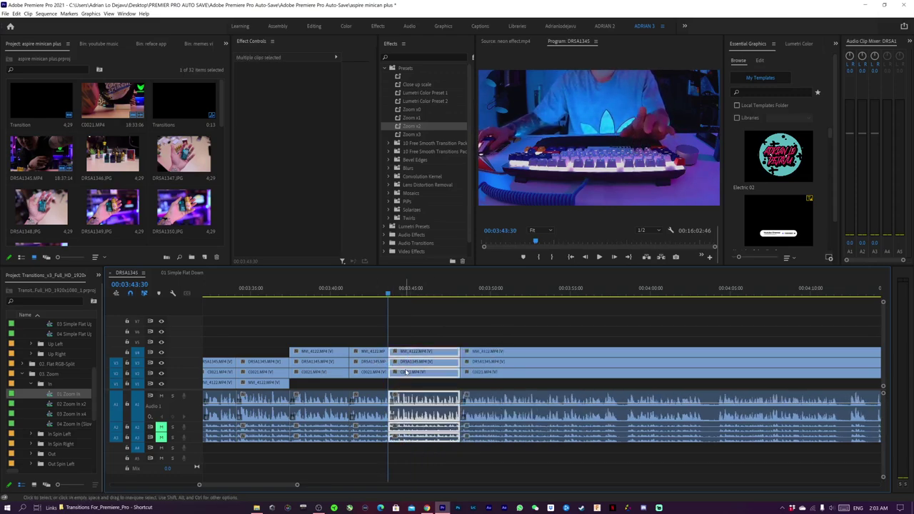
pyautogui.click(419, 378)
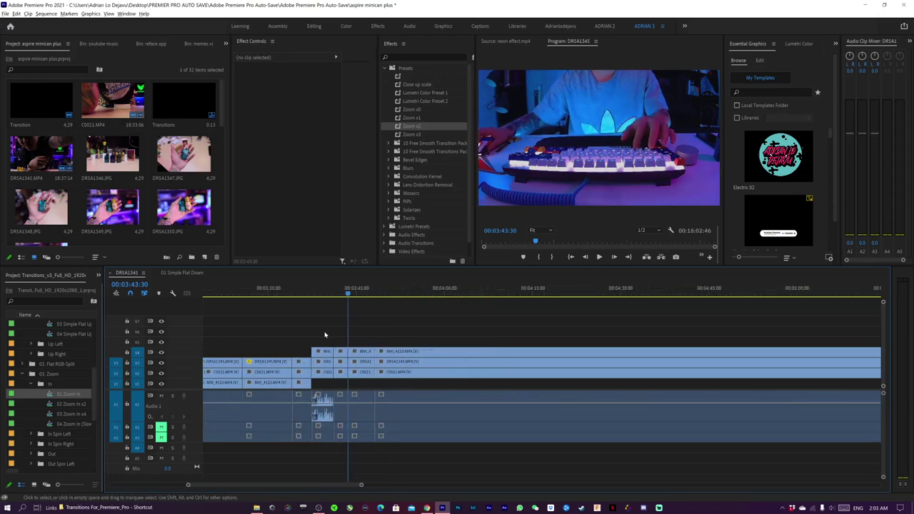
pyautogui.scroll(-3, 350, 334)
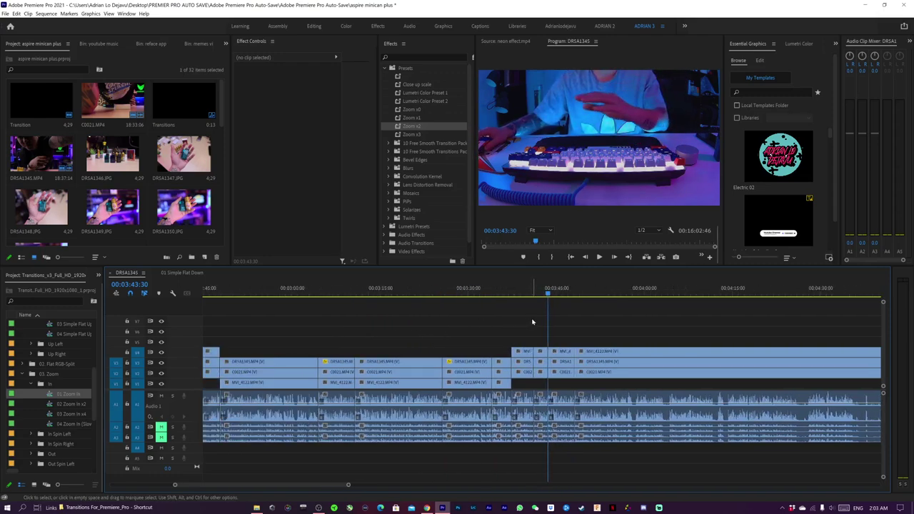
pyautogui.click(501, 292)
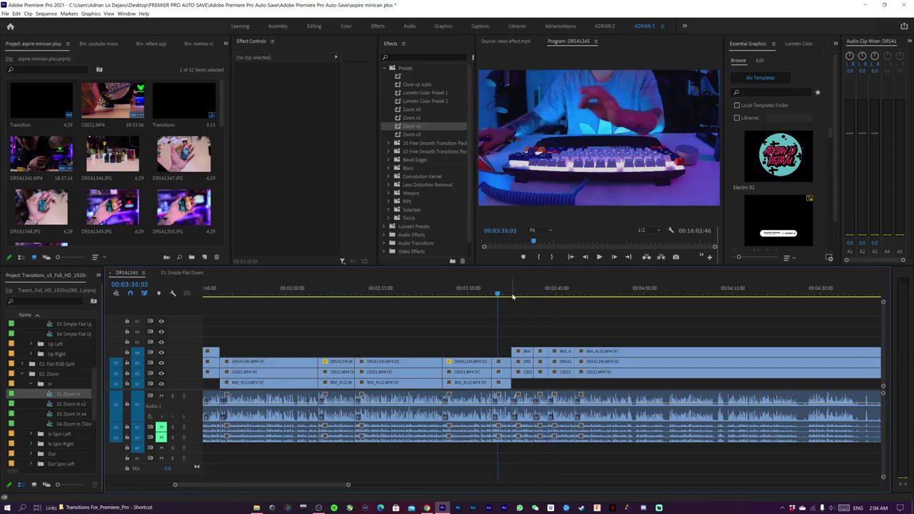
pyautogui.click(505, 295)
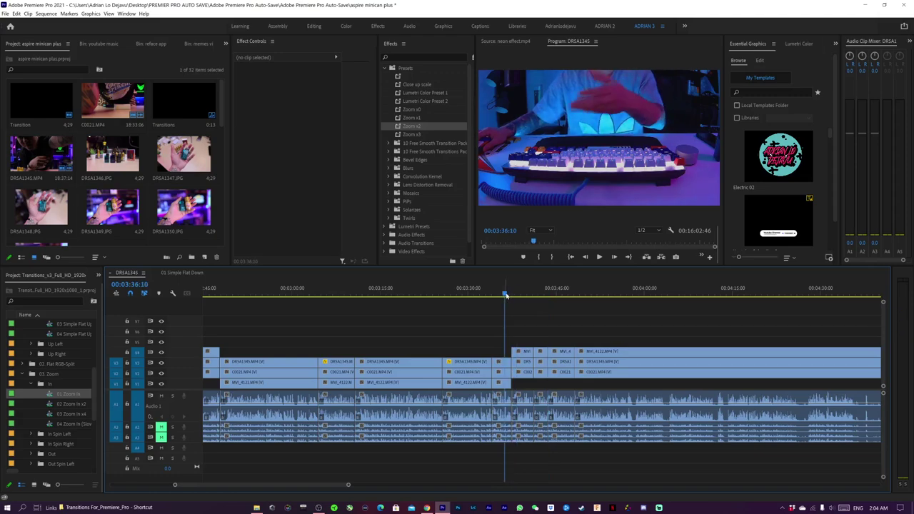